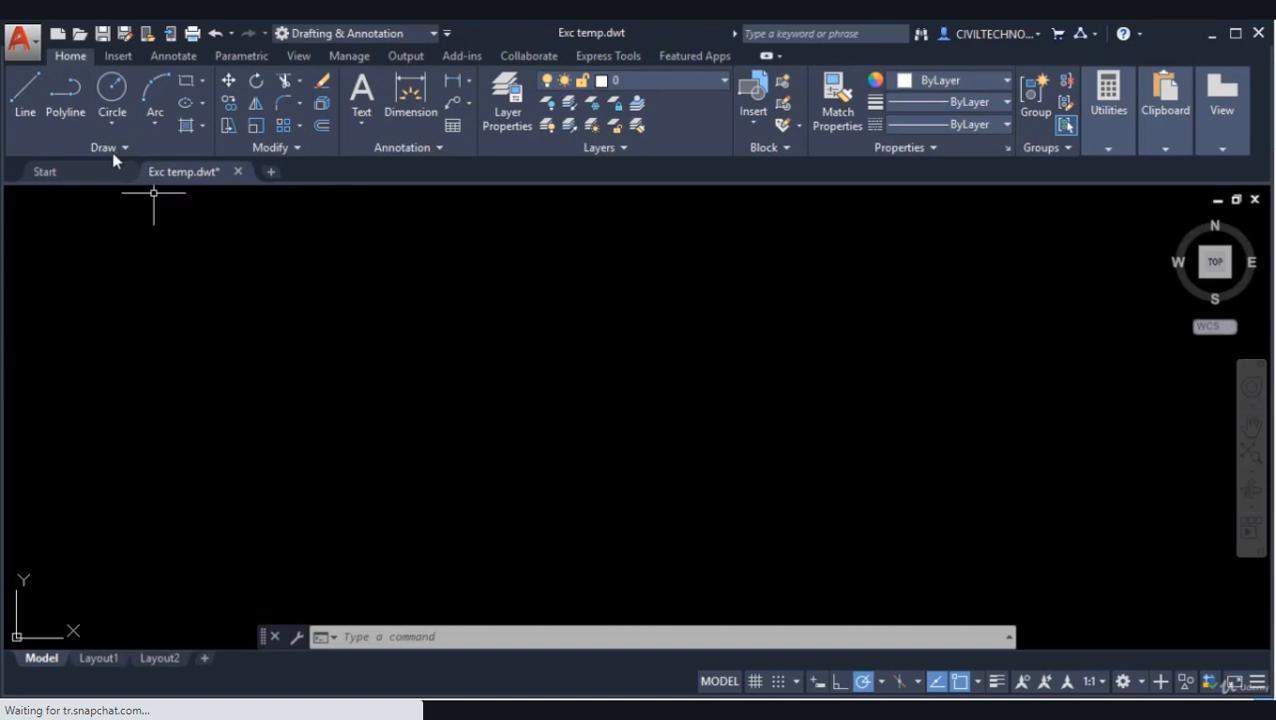
Draw a single horizontal line 100 units long to the right from a freely picked start point.
left_click(27, 100)
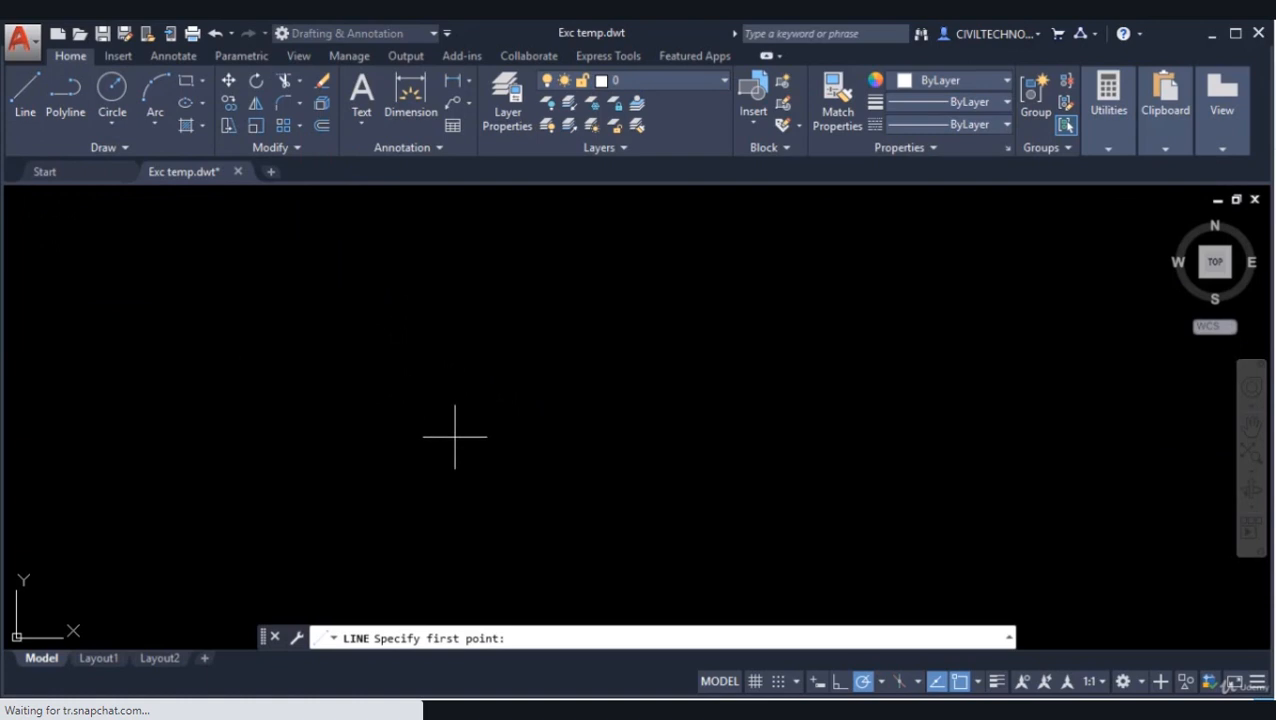
key("Escape")
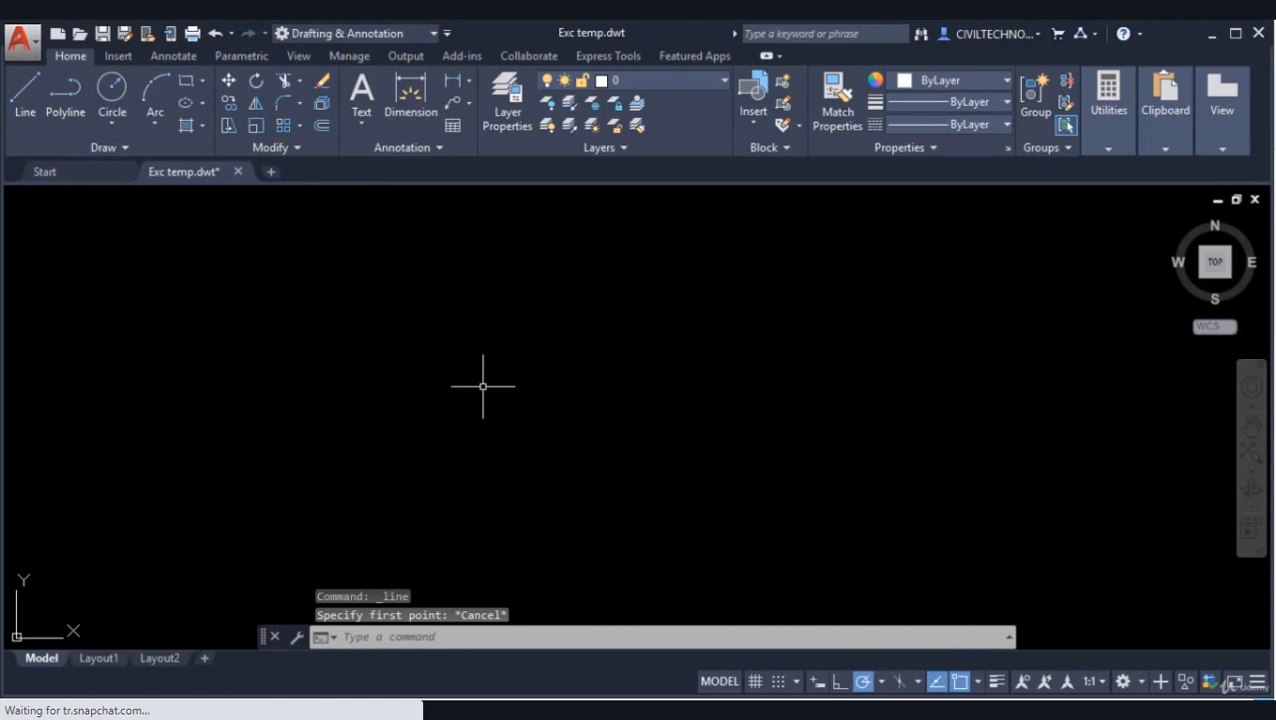
type("L")
key("Return")
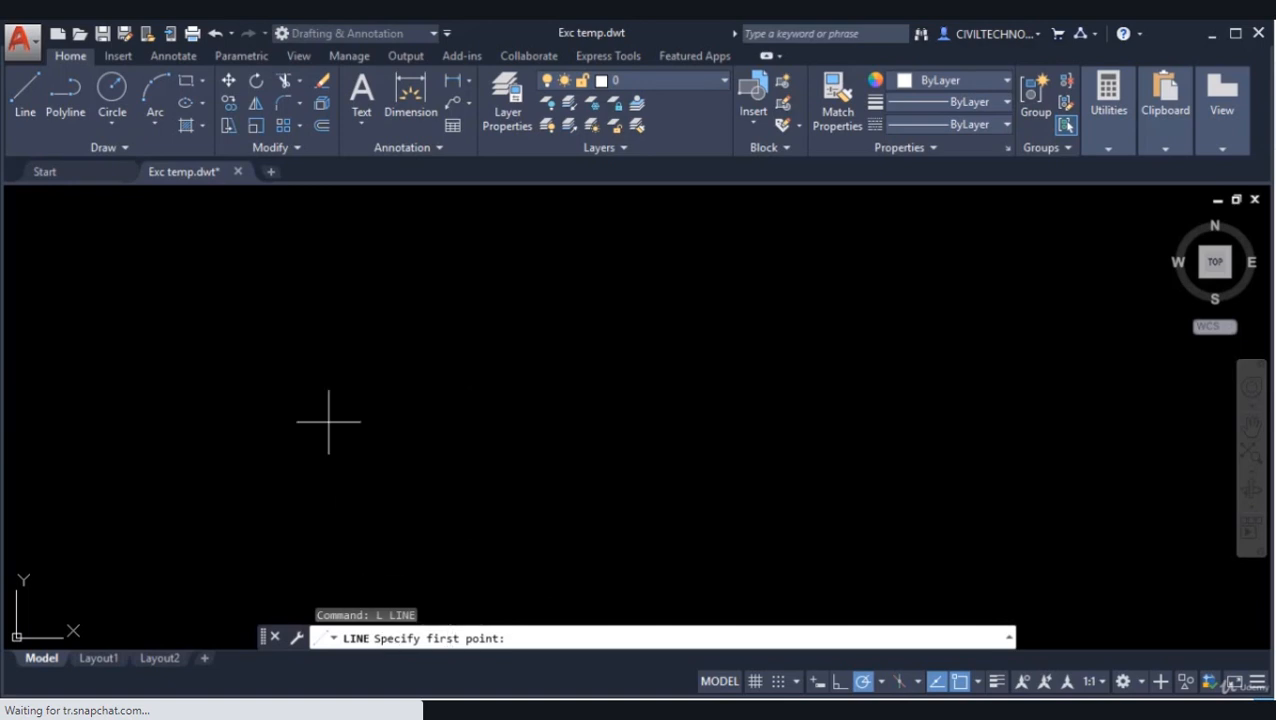
left_click(478, 416)
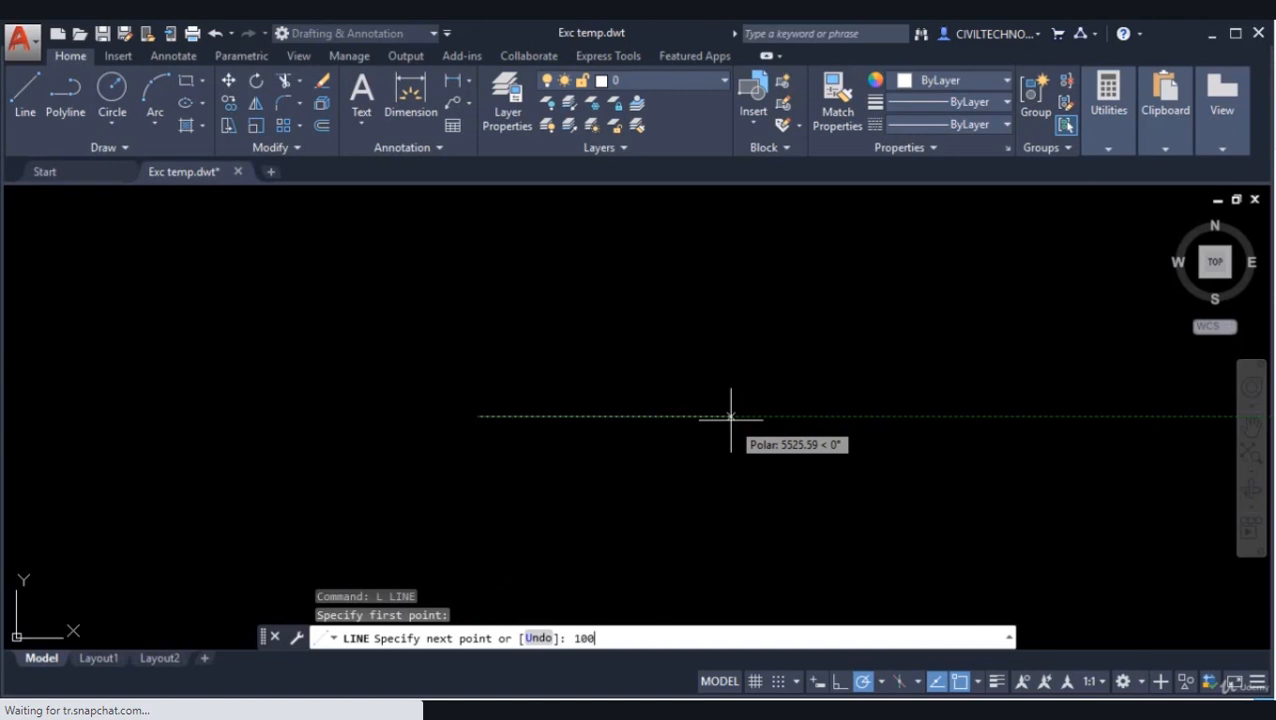
key("Return")
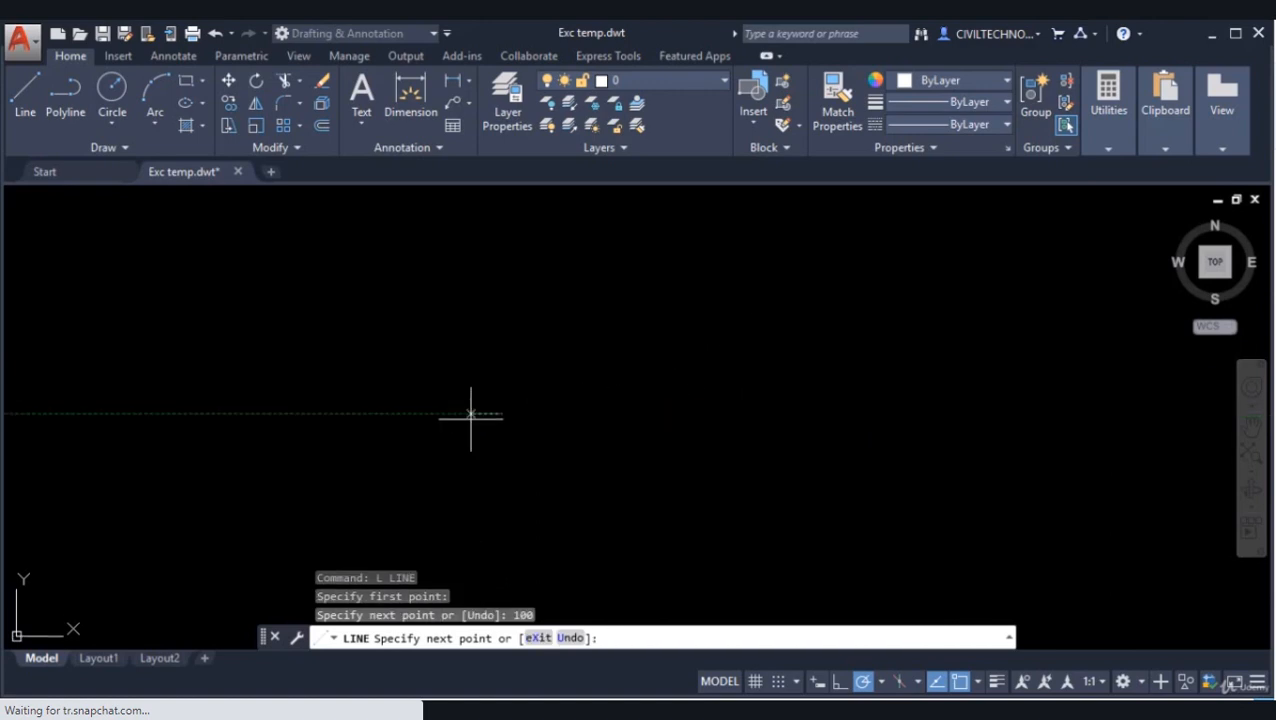
scroll(470, 417, "up", 6)
scroll(587, 404, "up", 4)
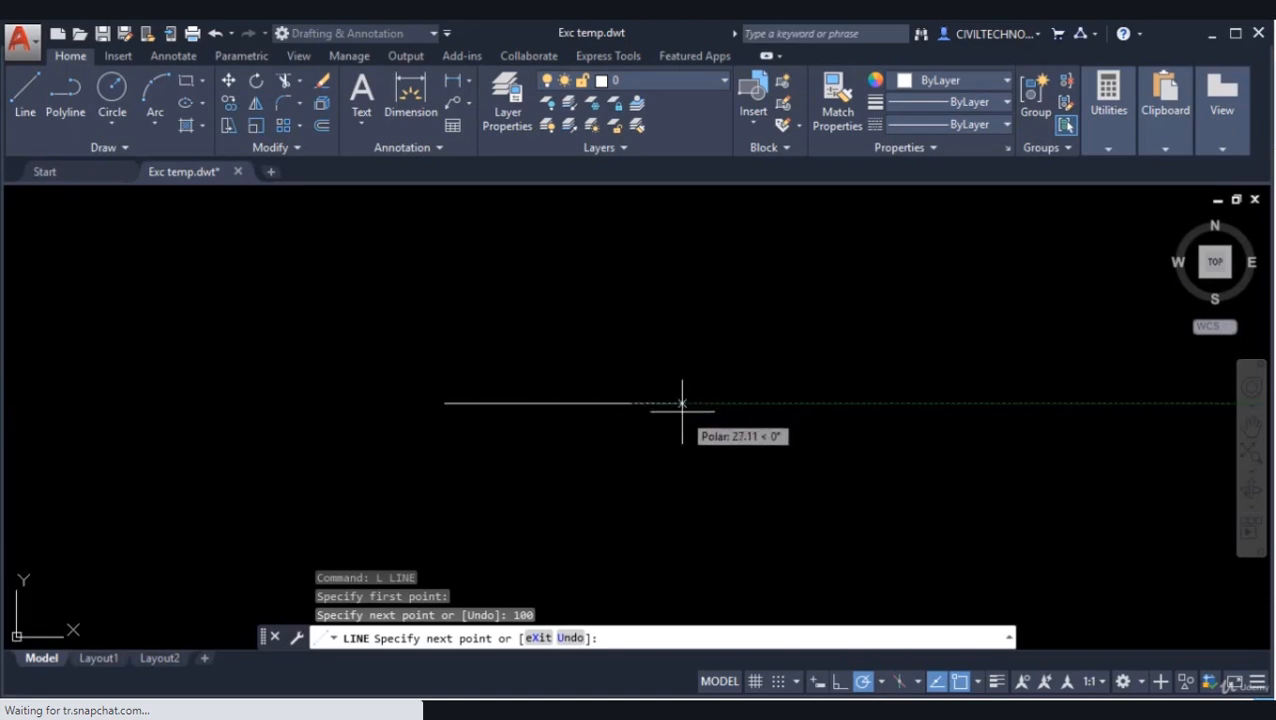
key("Escape")
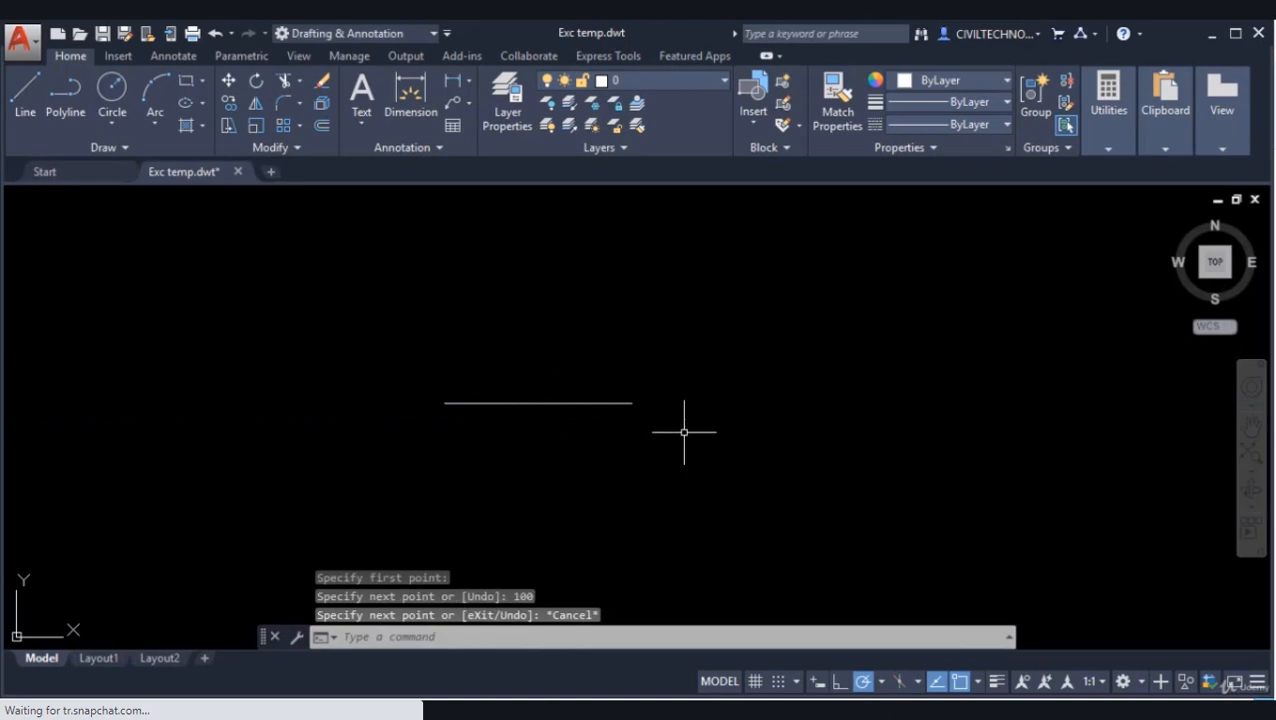
Draw a closed 100 by 50 rectangle with the Line command to the right of the single line, using direct distances and the Close option.
scroll(683, 412, "down", 2)
middle_click_drag(666, 444, 483, 451)
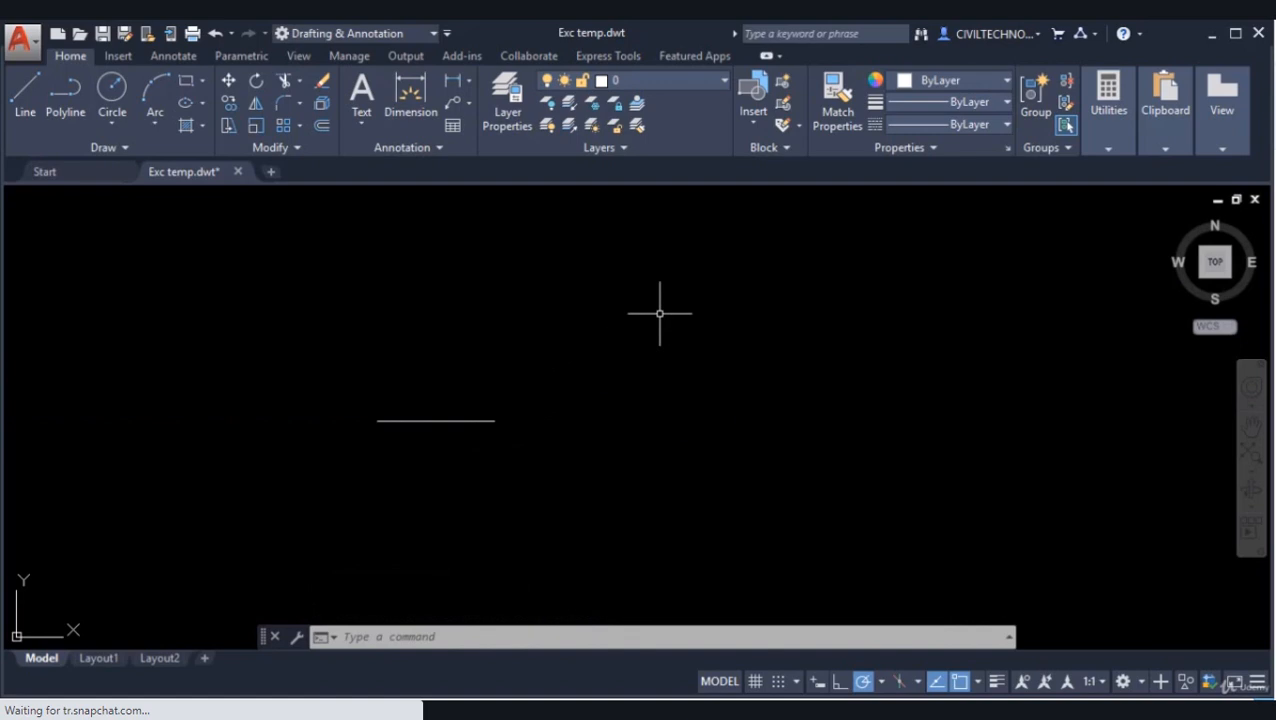
left_click(24, 100)
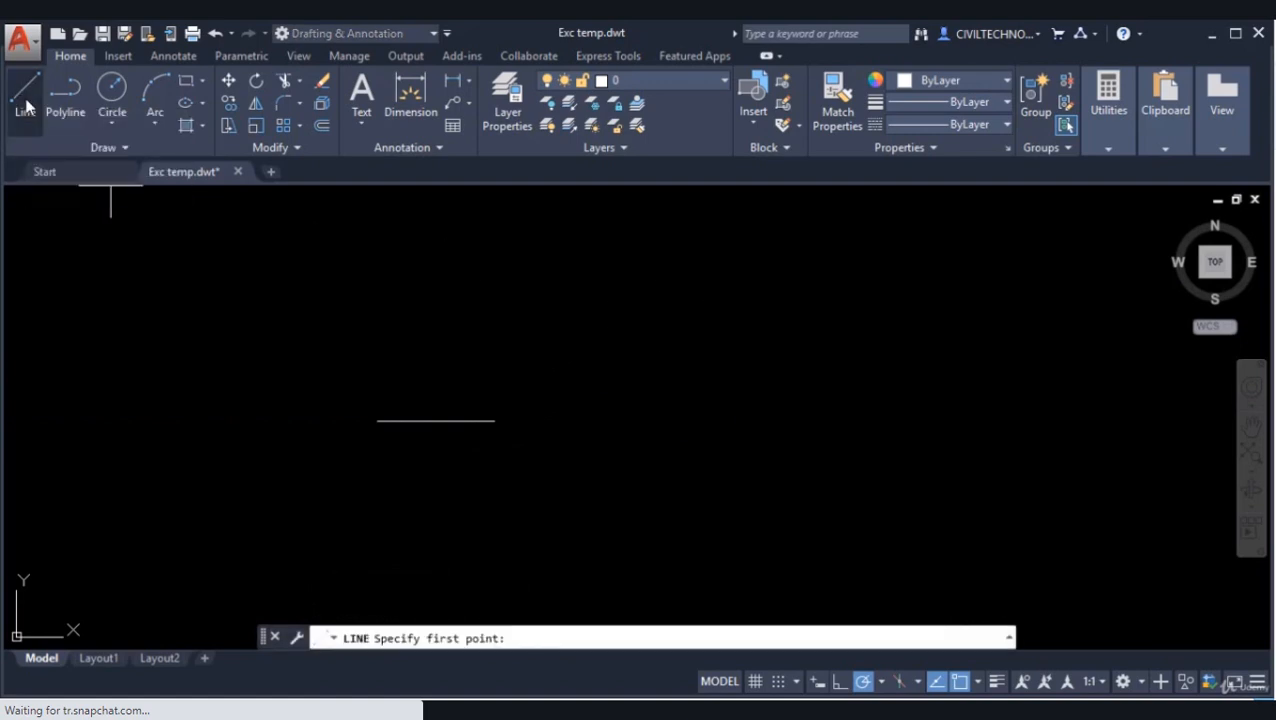
middle_click_drag(648, 460, 562, 458)
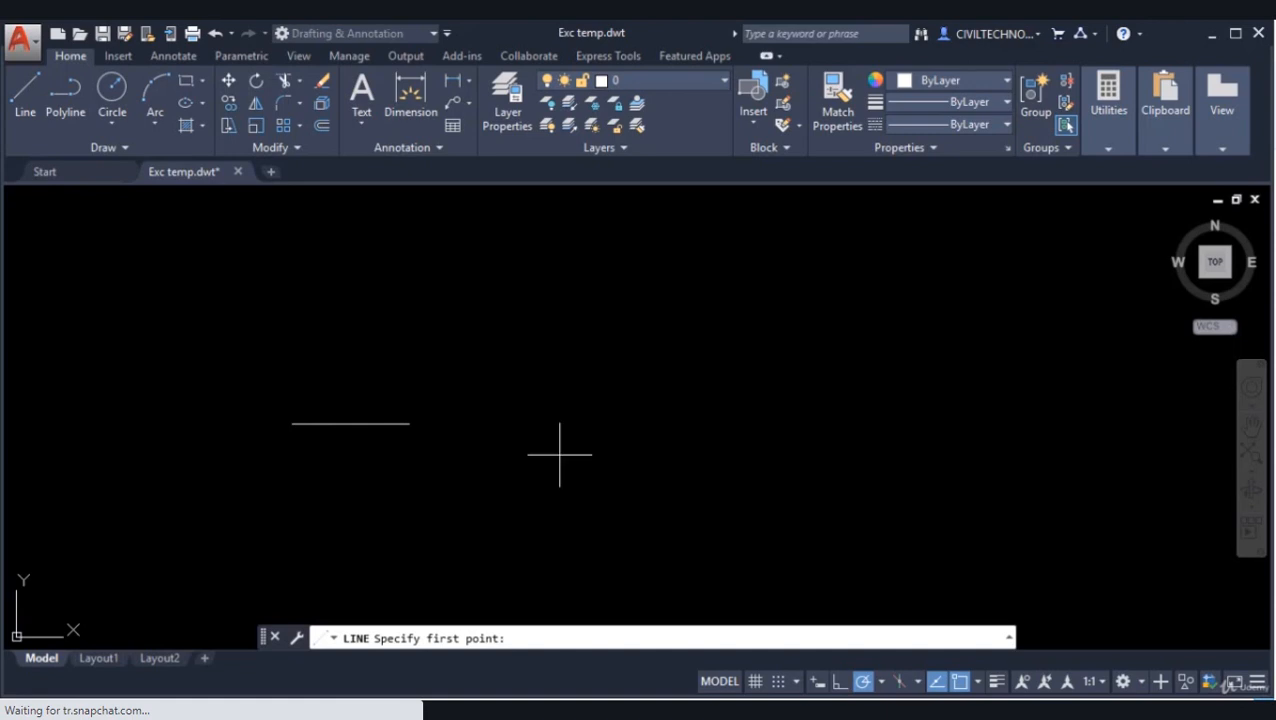
left_click(546, 412)
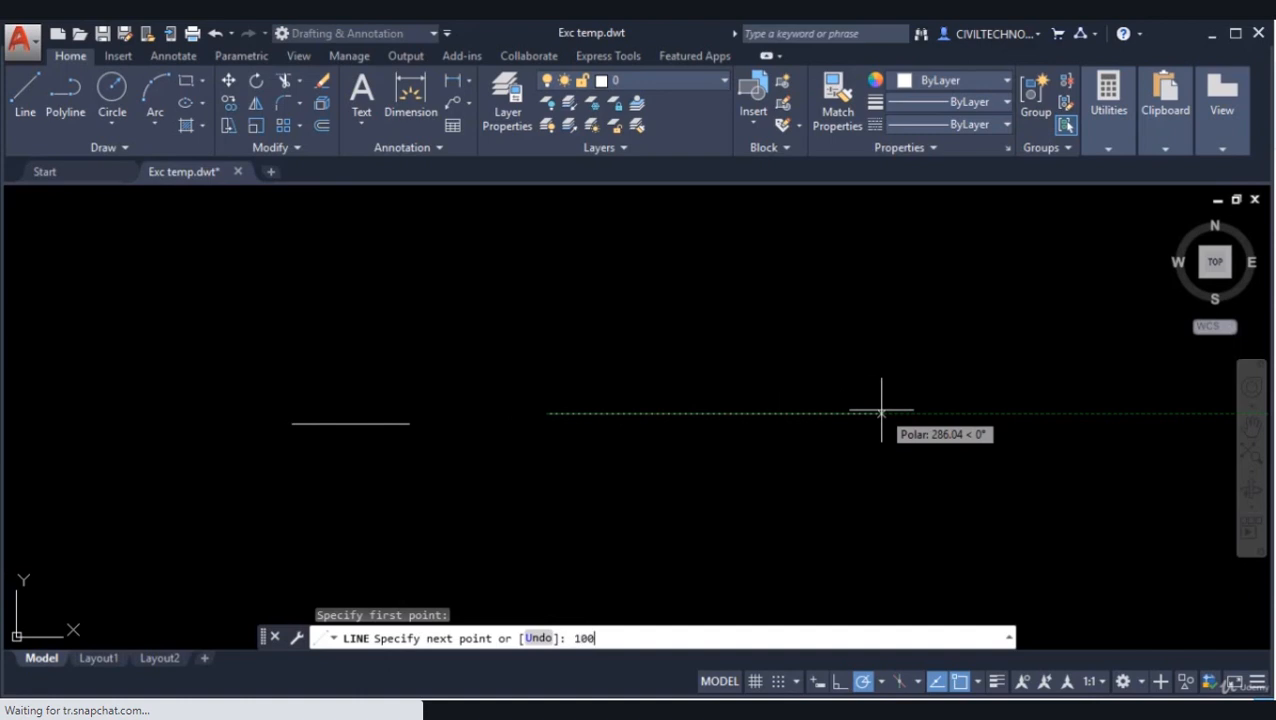
key("Return")
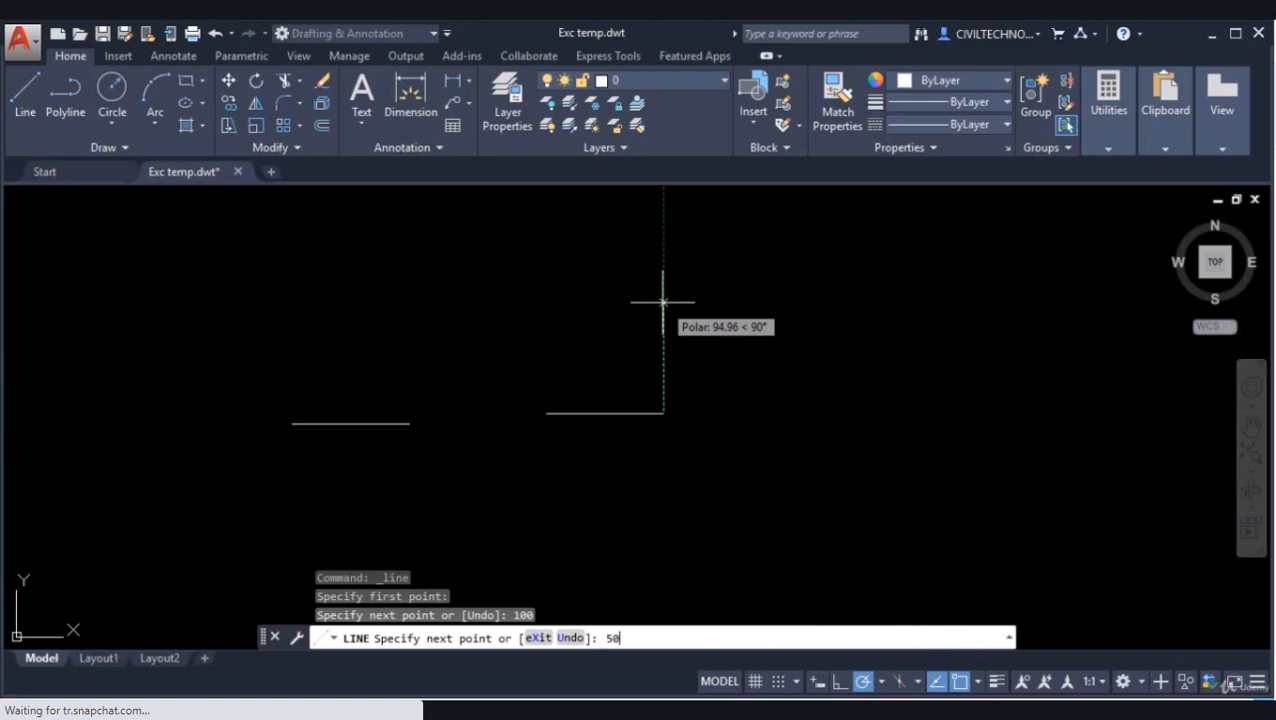
key("Return")
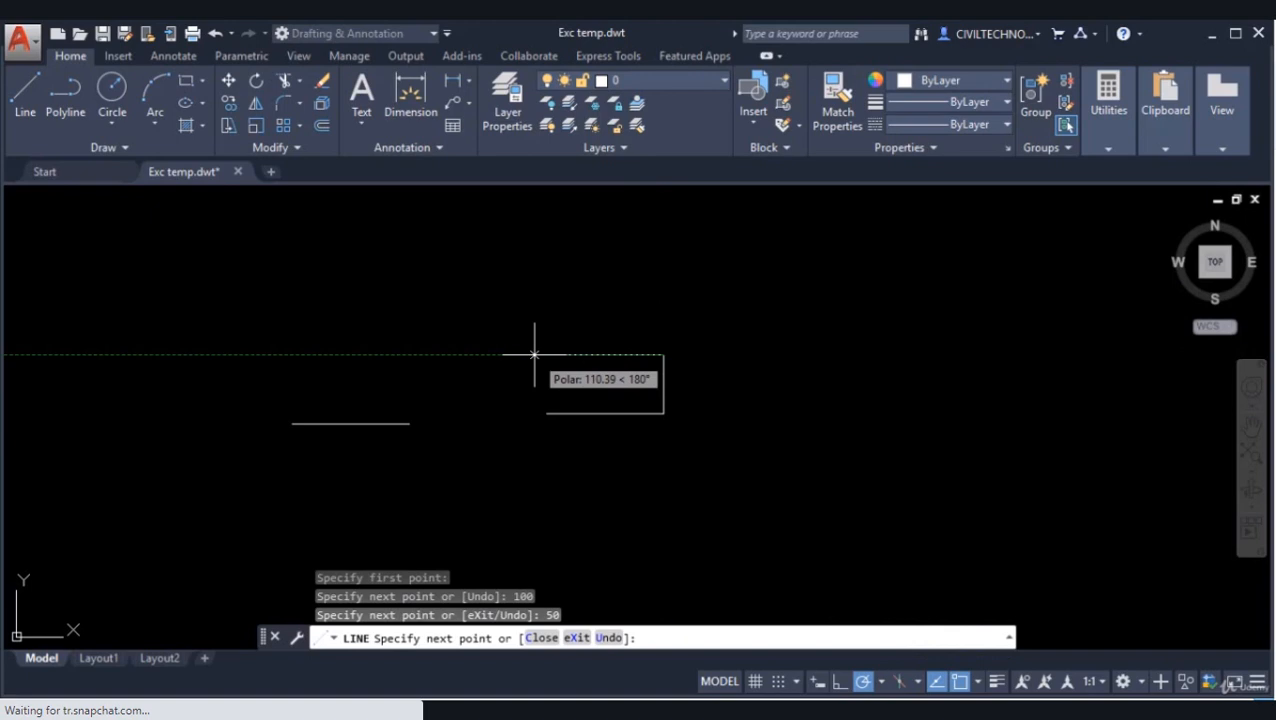
key("Return")
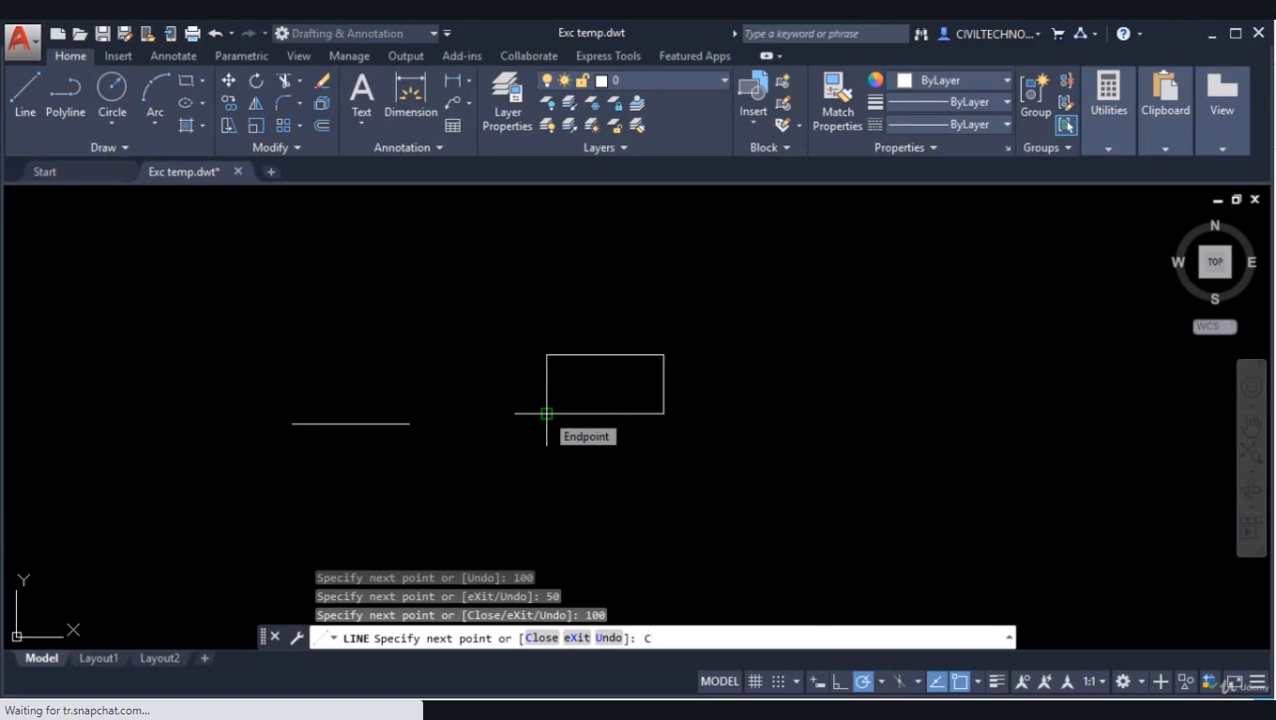
key("Return")
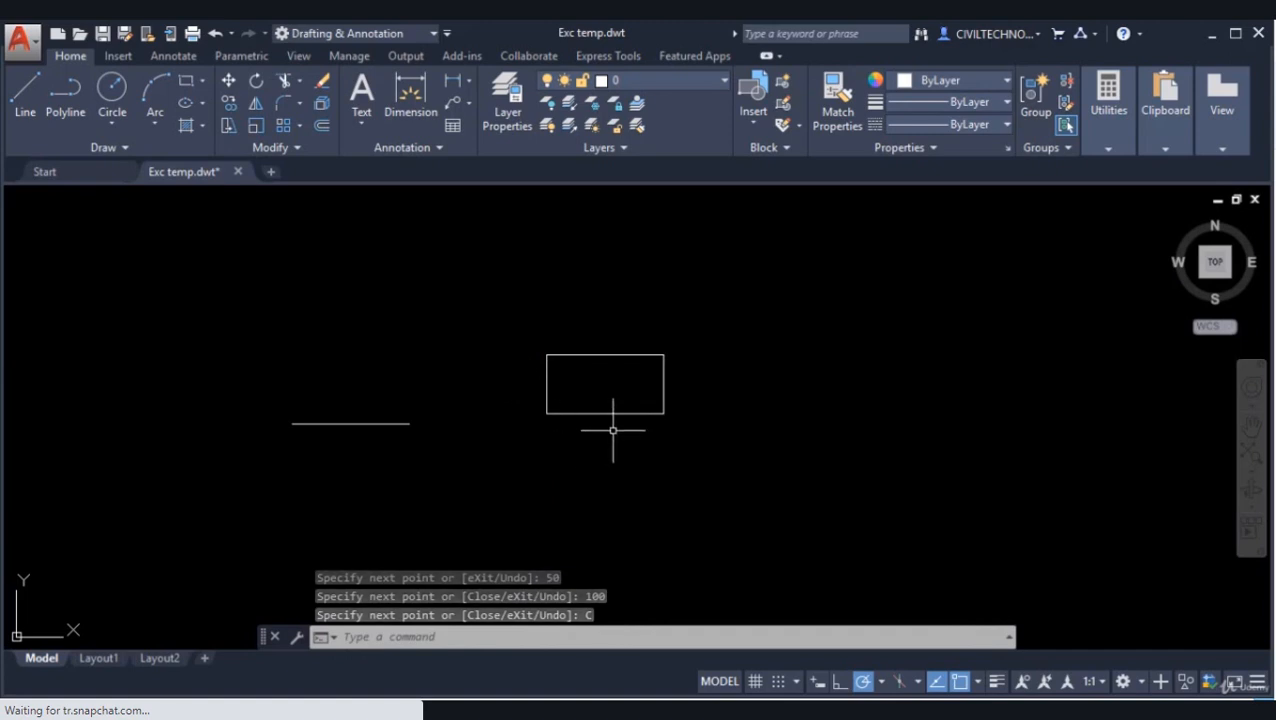
Erase the single line and all four rectangle lines from the drawing.
middle_click_drag(666, 430, 604, 449)
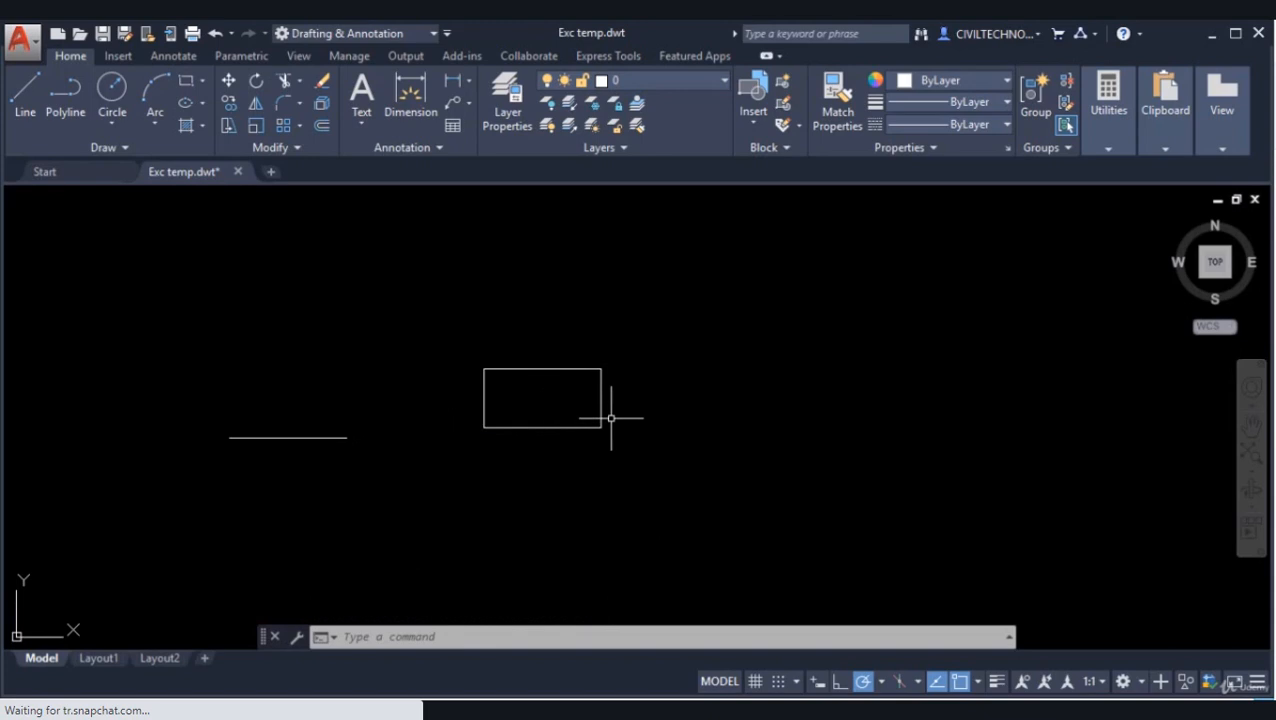
left_click(158, 287)
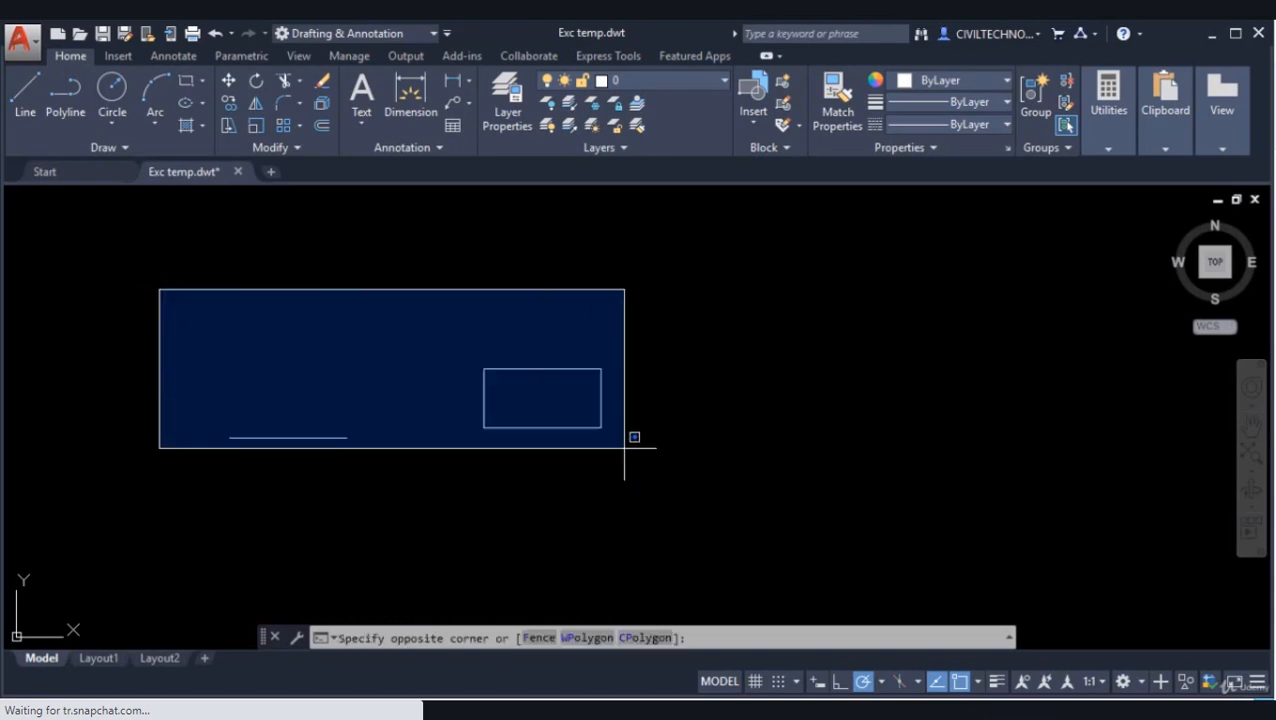
left_click(684, 502)
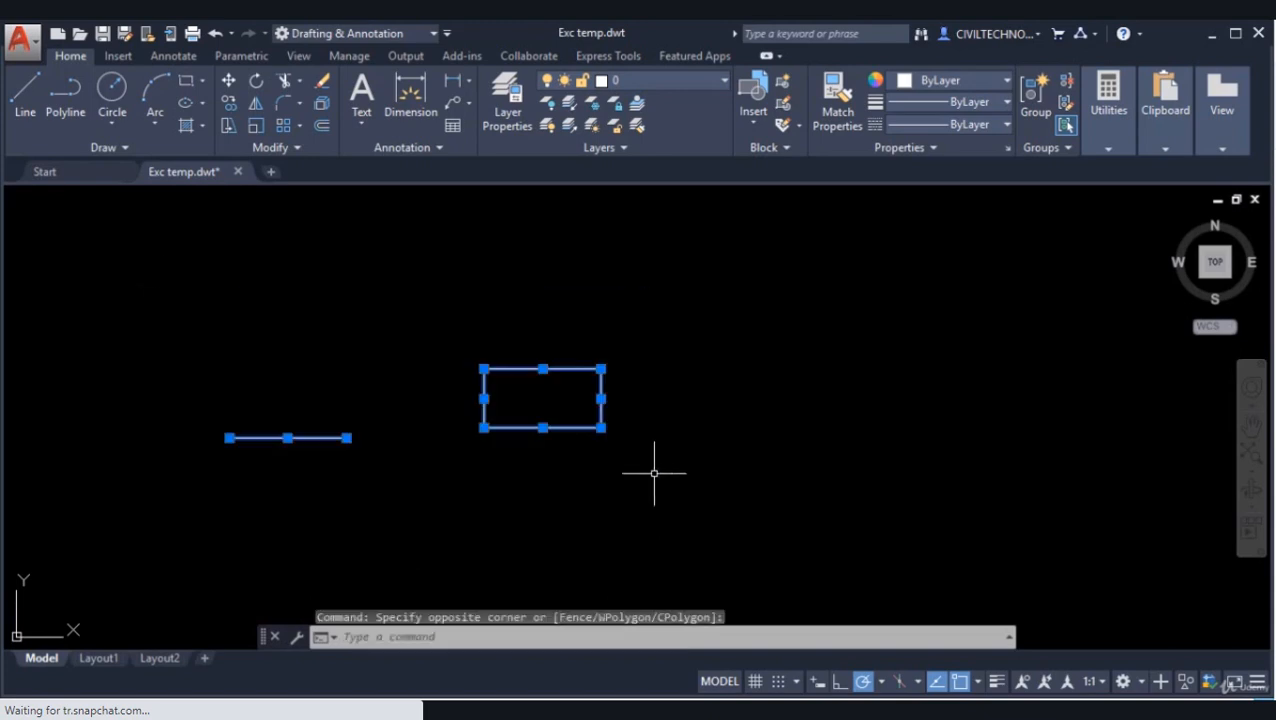
right_click(638, 379)
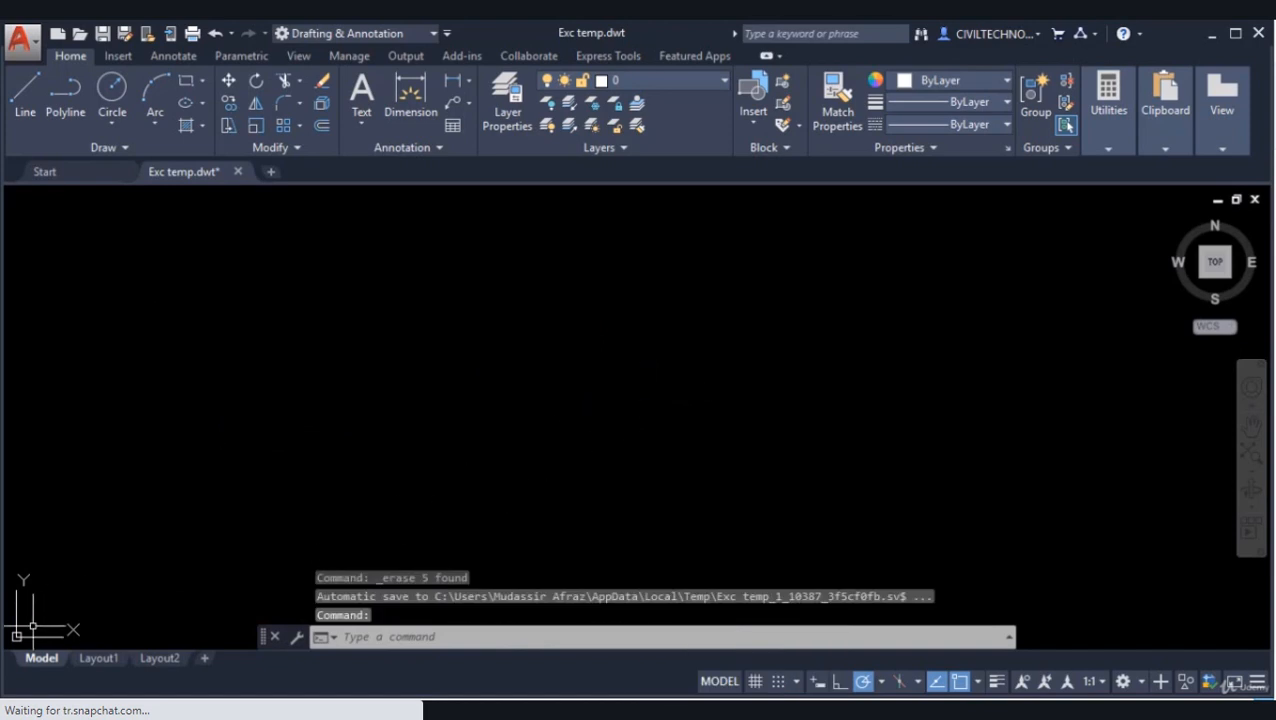
Start a line at the origin 0,0 and draw its first segment to the absolute coordinate 100,0.
middle_click_drag(33, 626, 527, 441)
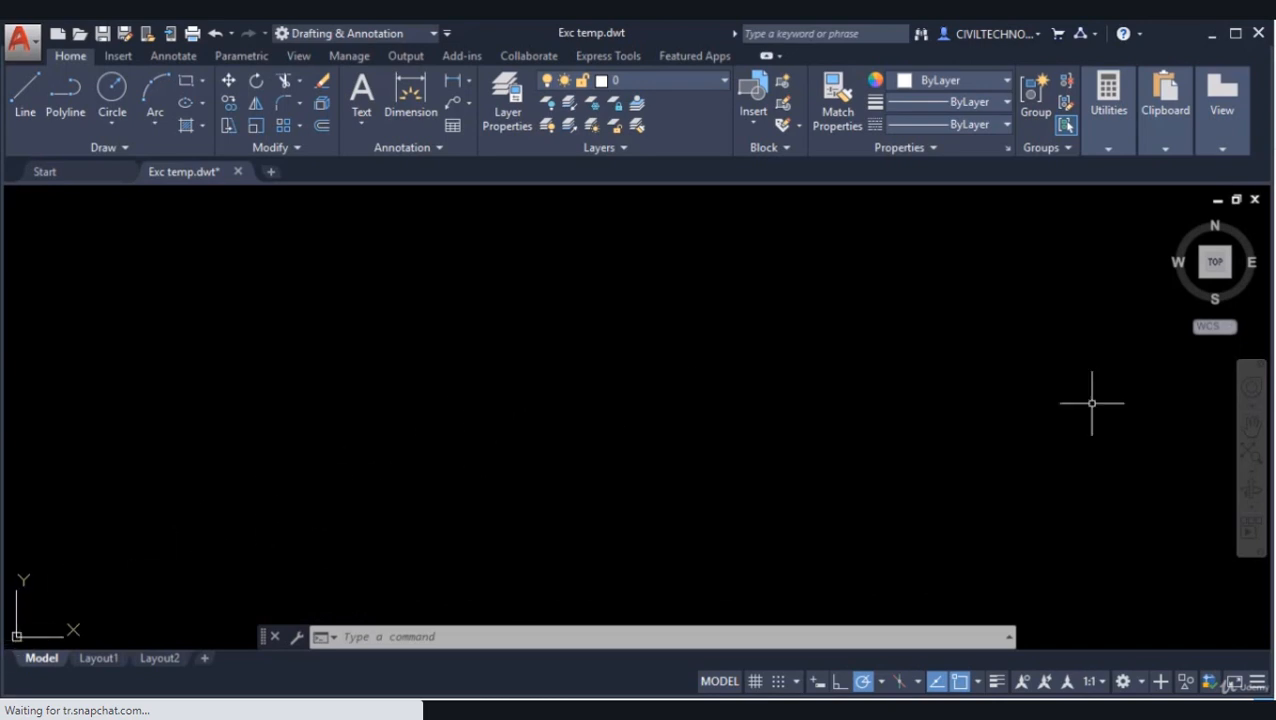
left_click(1253, 469)
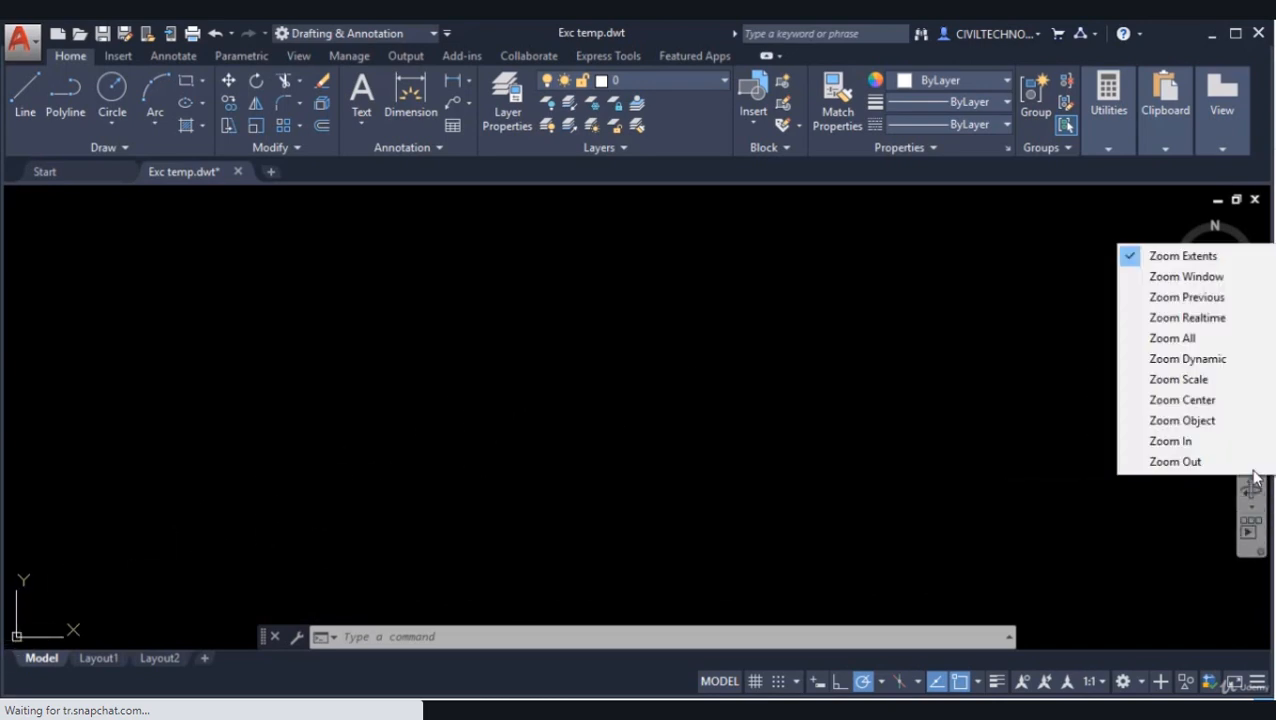
left_click(1183, 257)
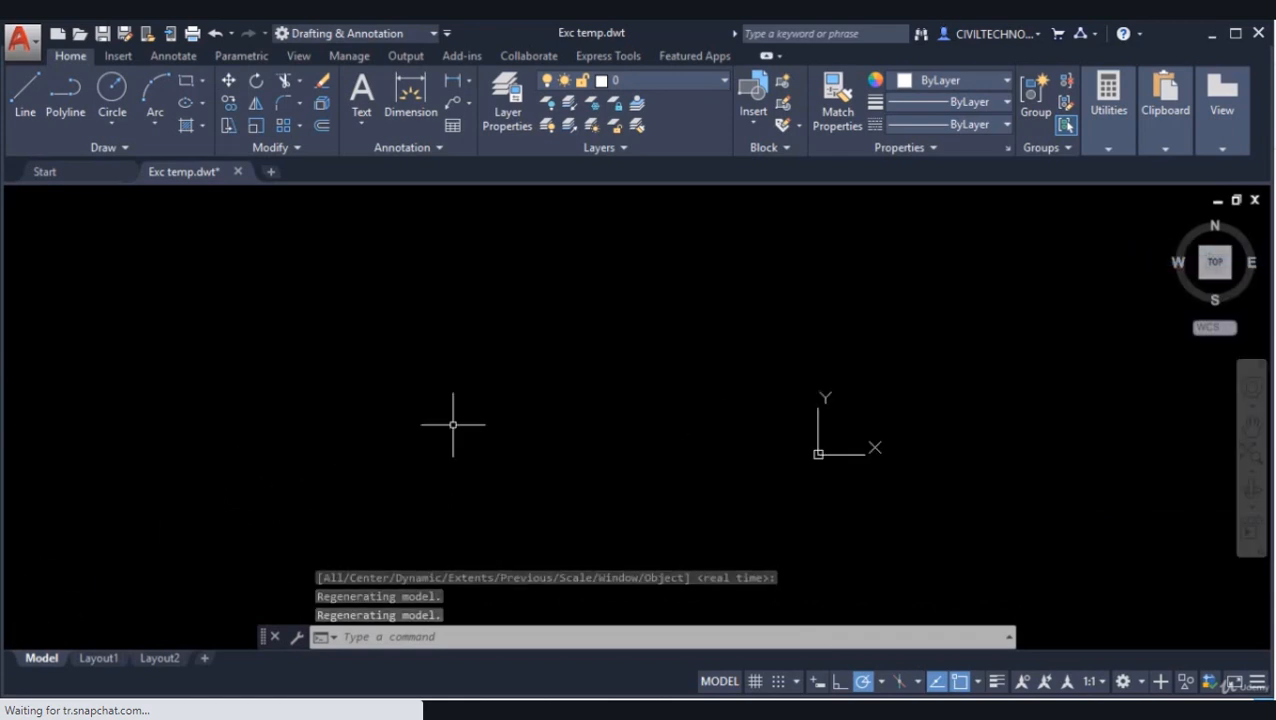
middle_click_drag(815, 447, 445, 455)
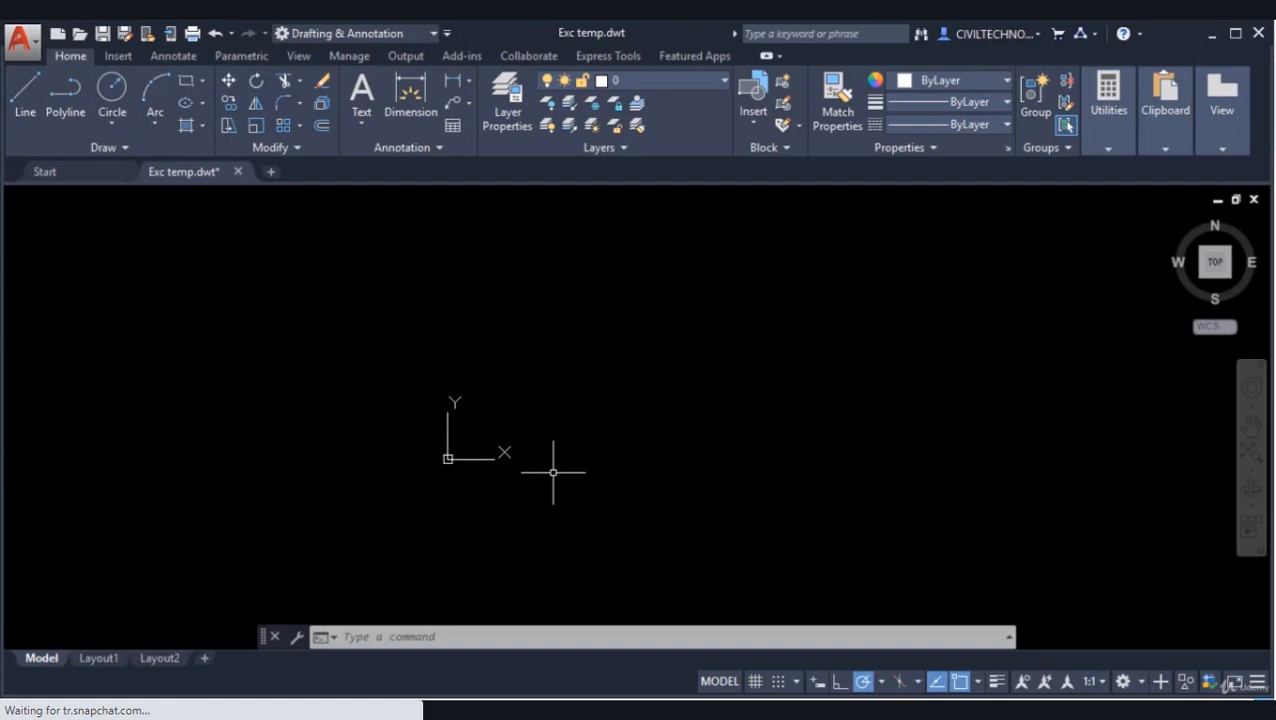
left_click(25, 95)
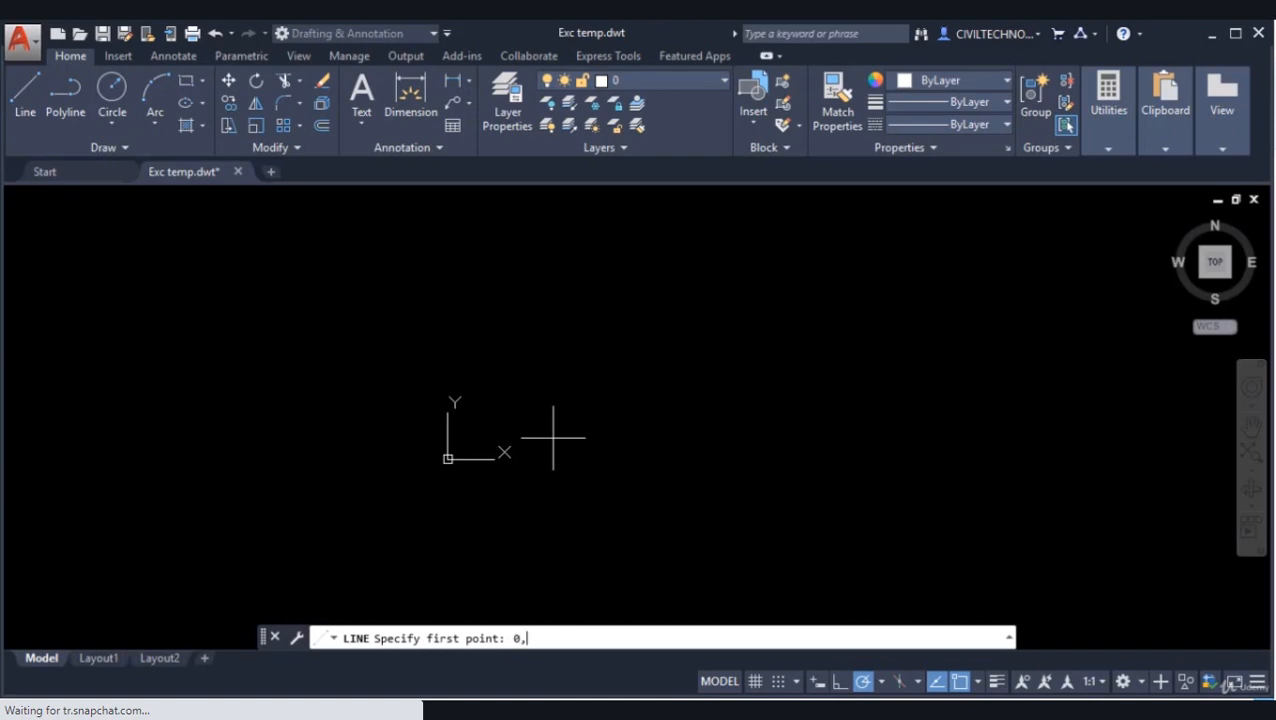
key("Return")
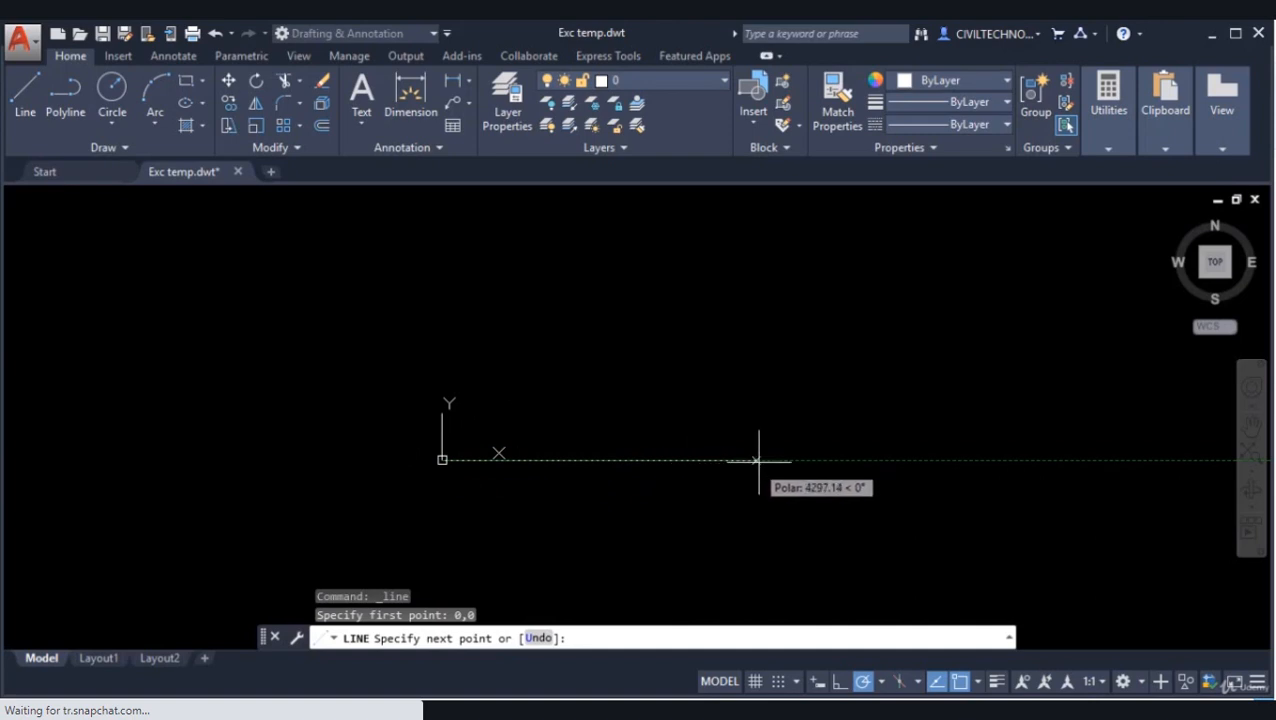
scroll(755, 461, "down", 2)
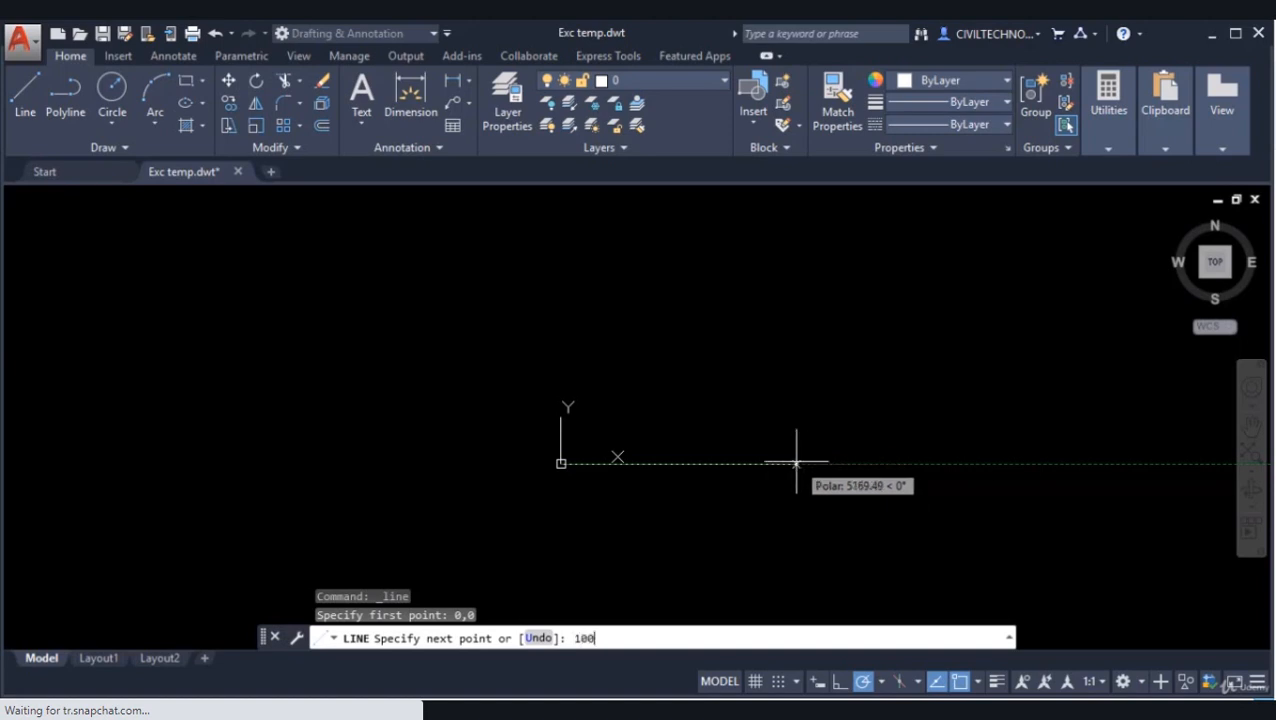
key("Return")
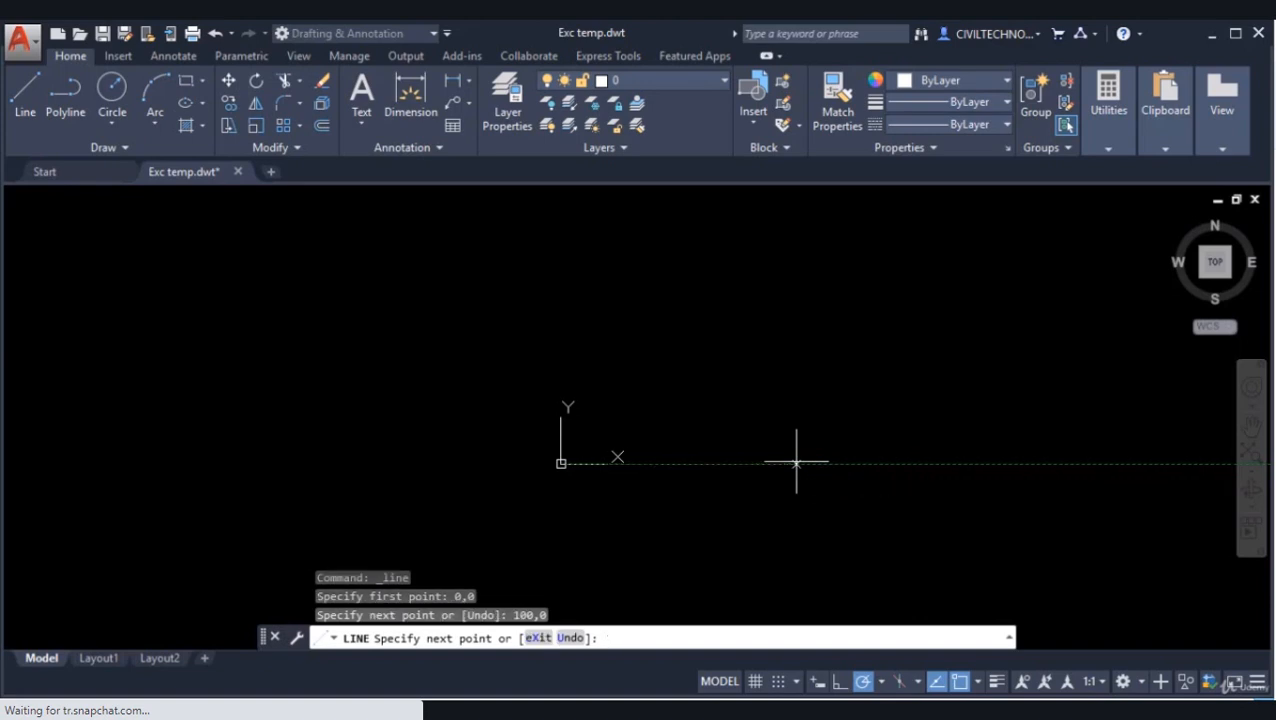
Complete the rectangle with line segments through the absolute coordinates 100,50 and 0,50 and back to 0,0.
scroll(630, 464, "up", 6)
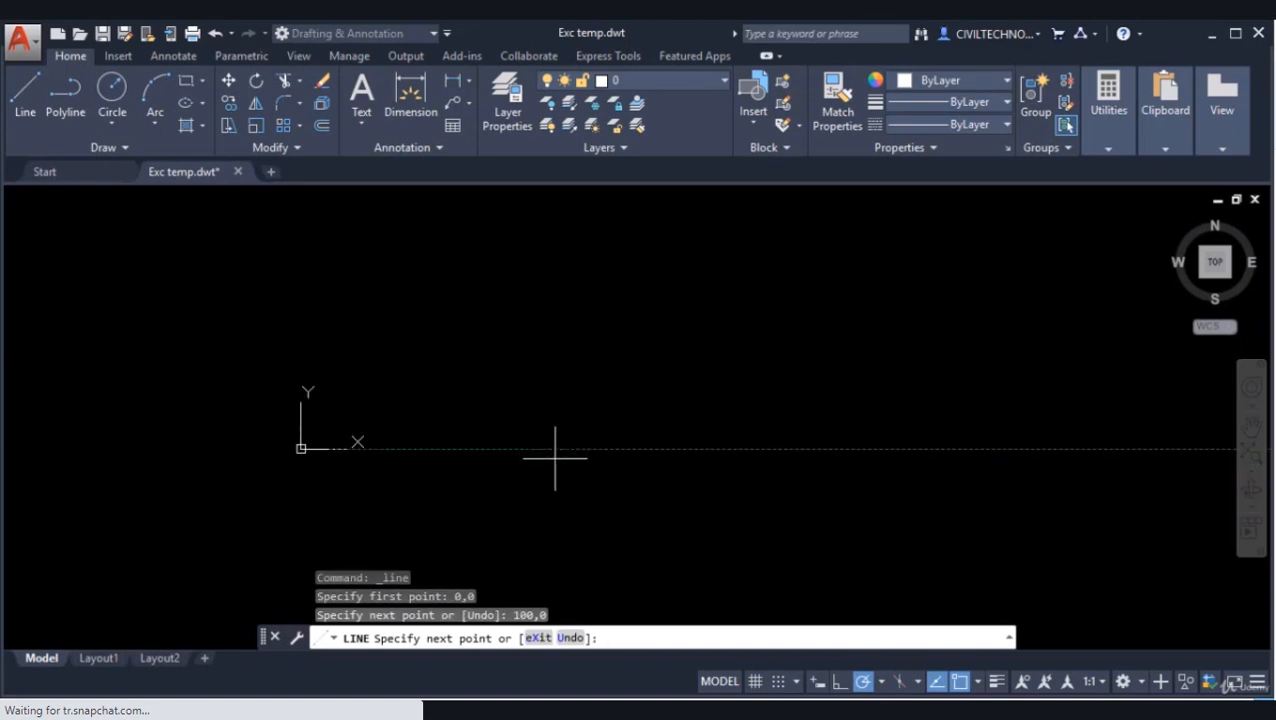
middle_click_drag(367, 452, 730, 457)
scroll(594, 459, "up", 3)
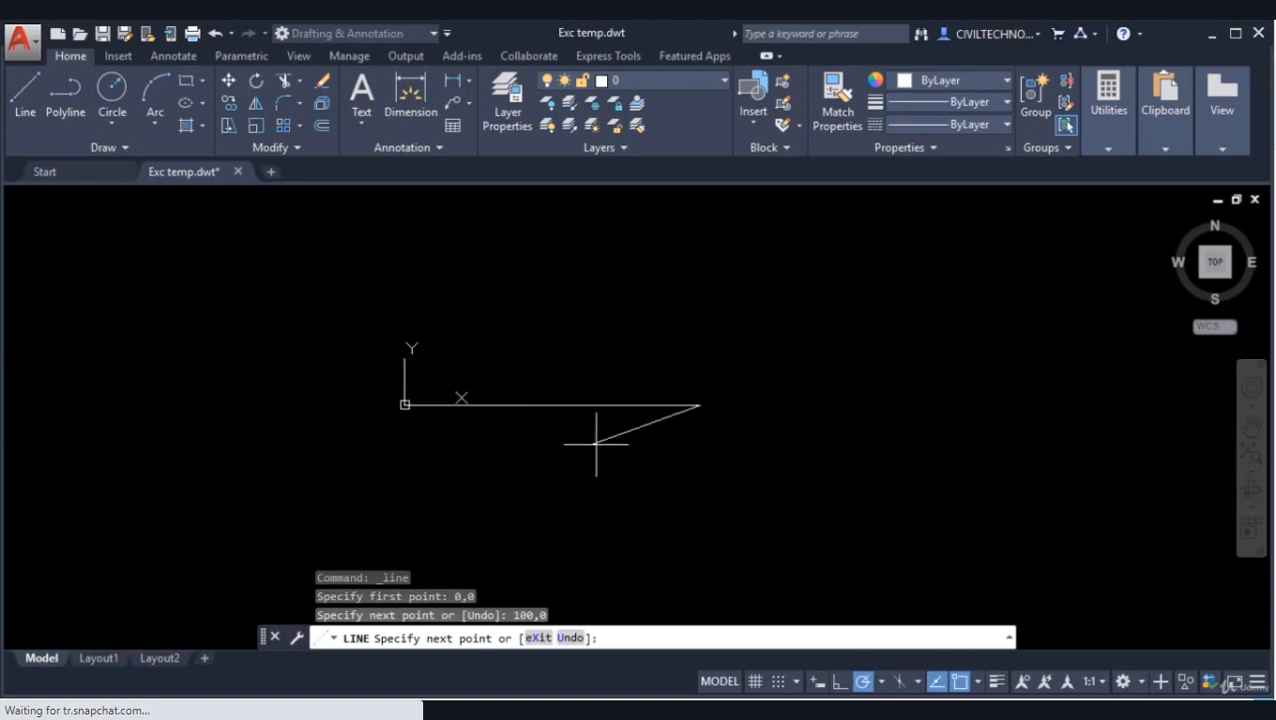
middle_click_drag(647, 455, 646, 487)
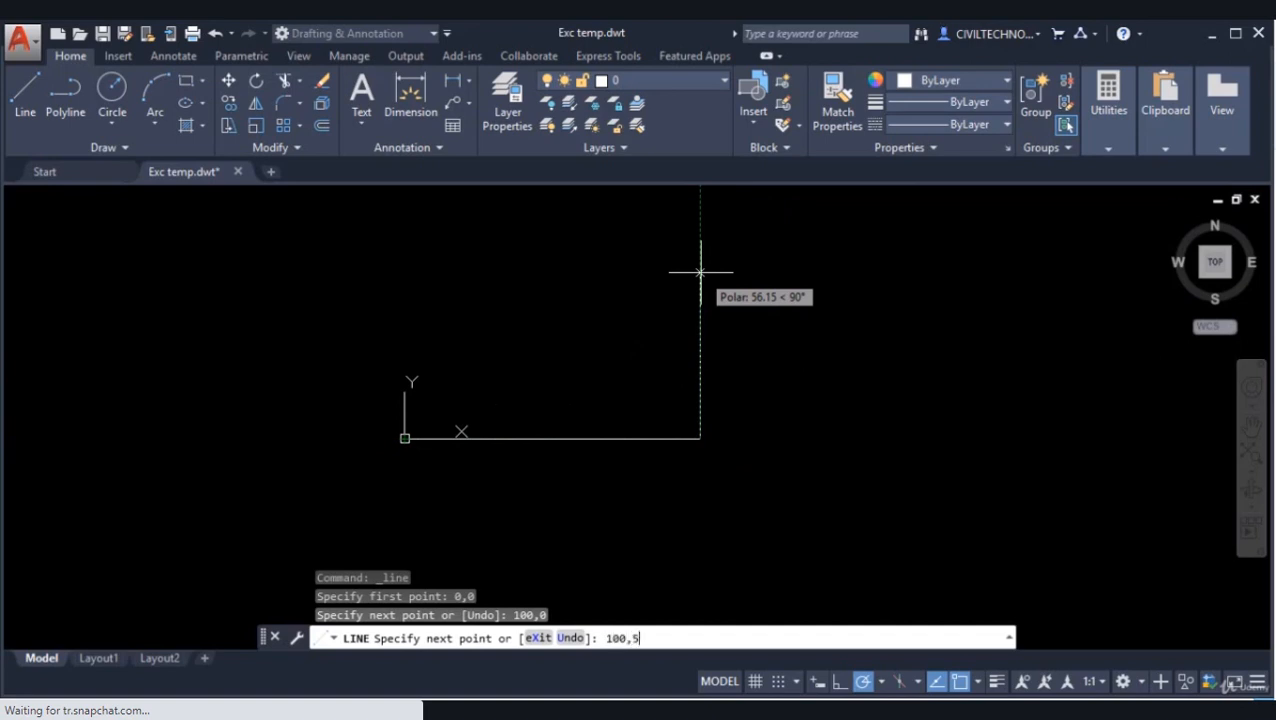
key("Return")
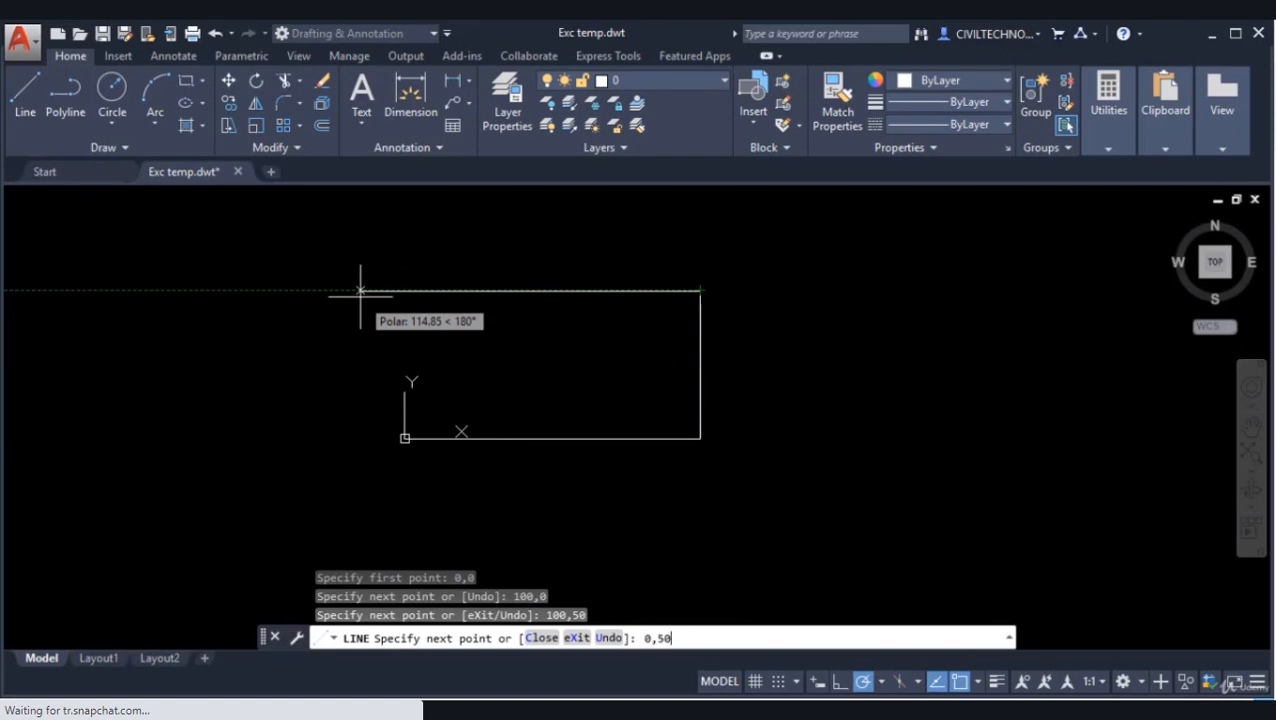
key("Return")
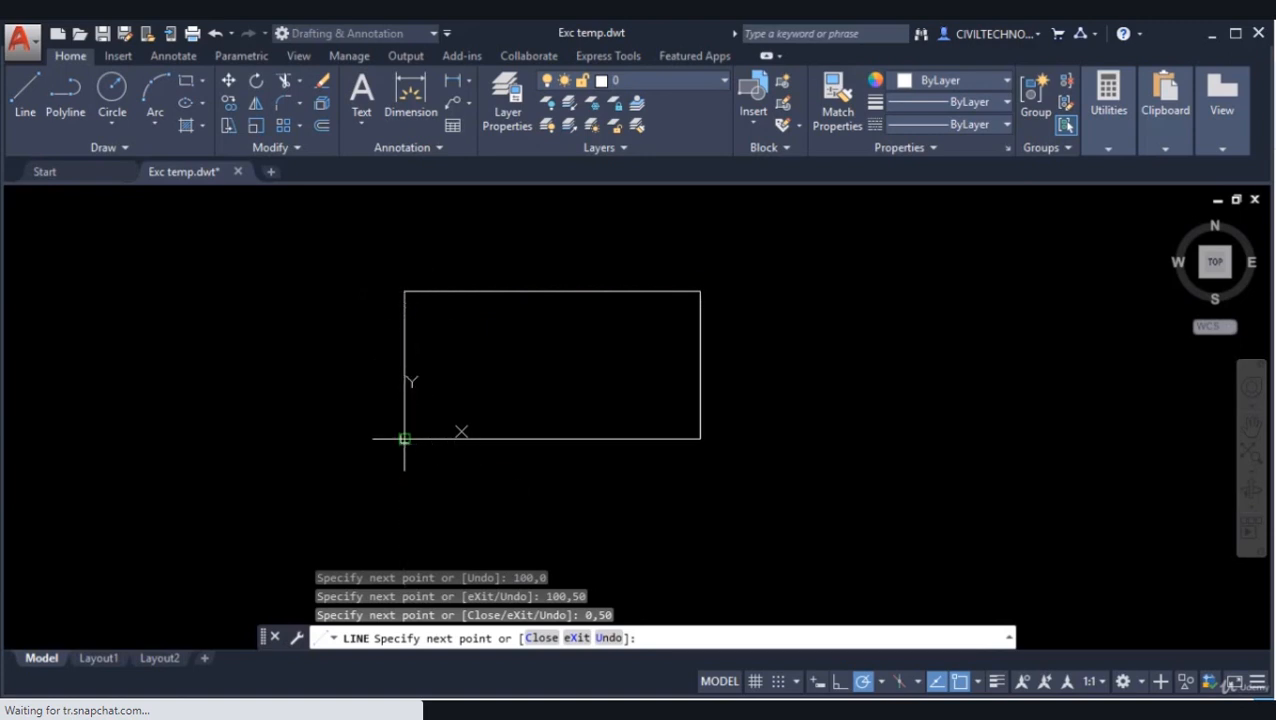
scroll(404, 438, "up", 2)
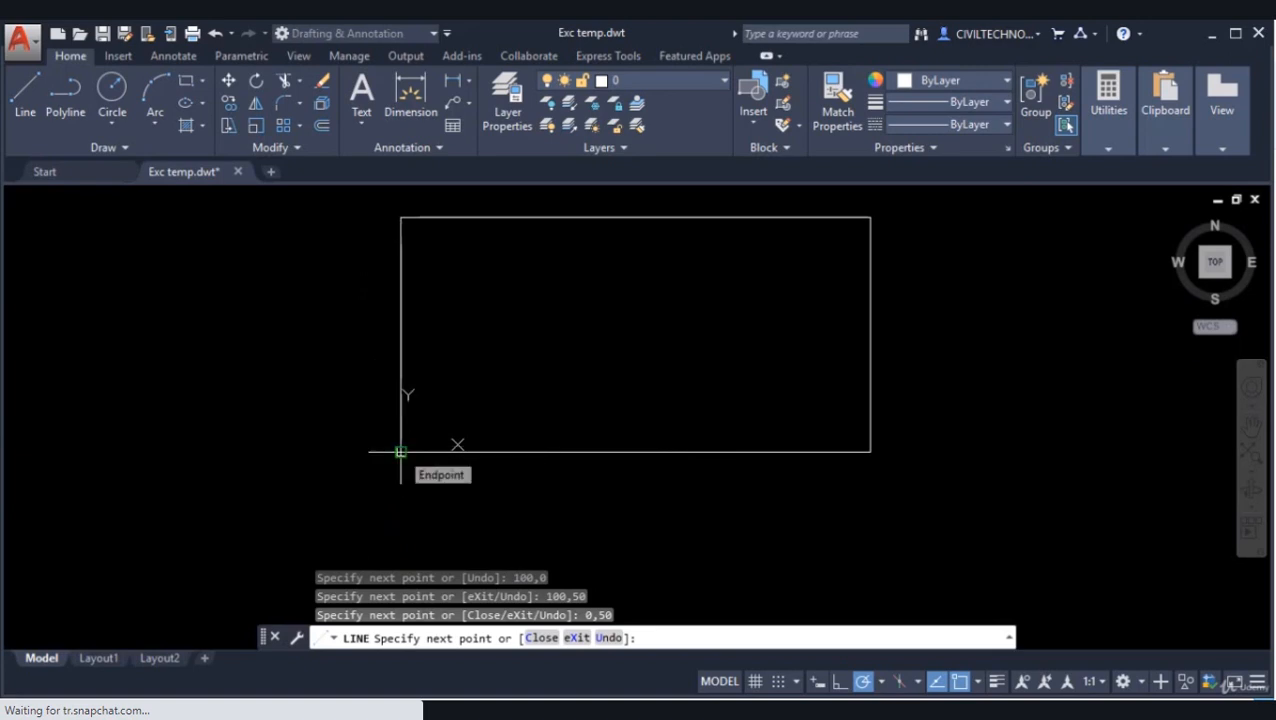
type("0")
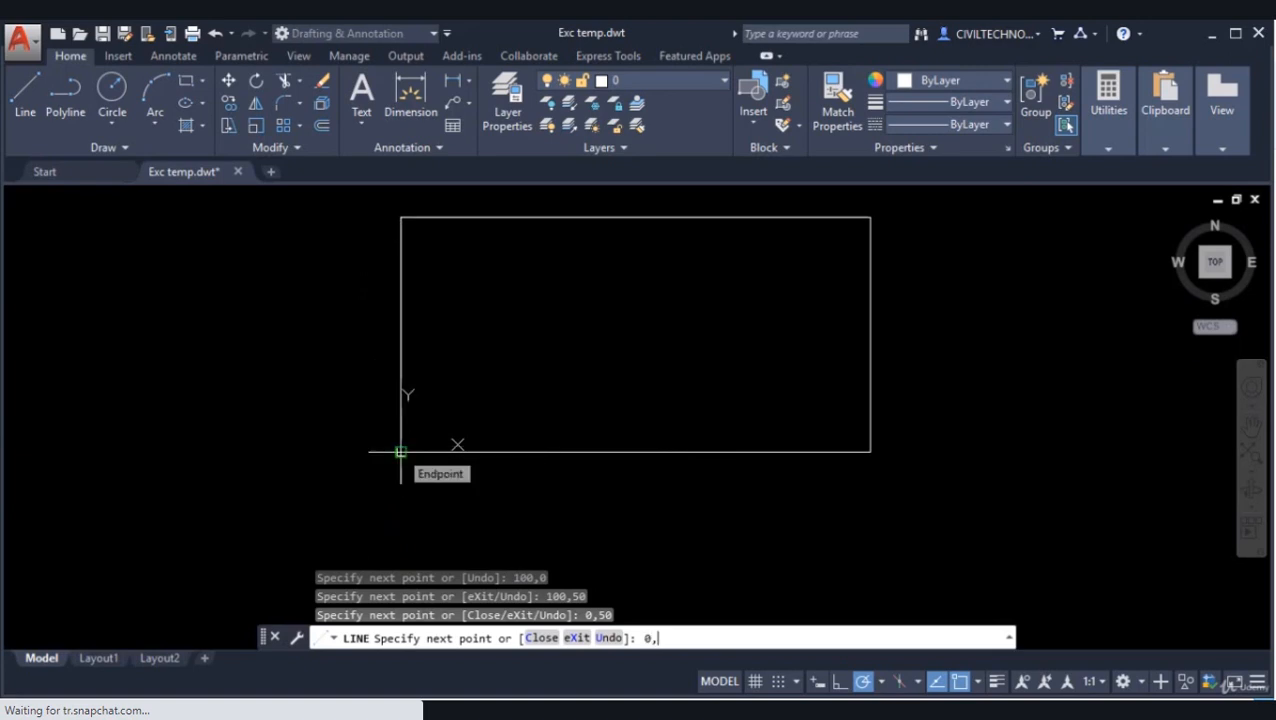
key("Return")
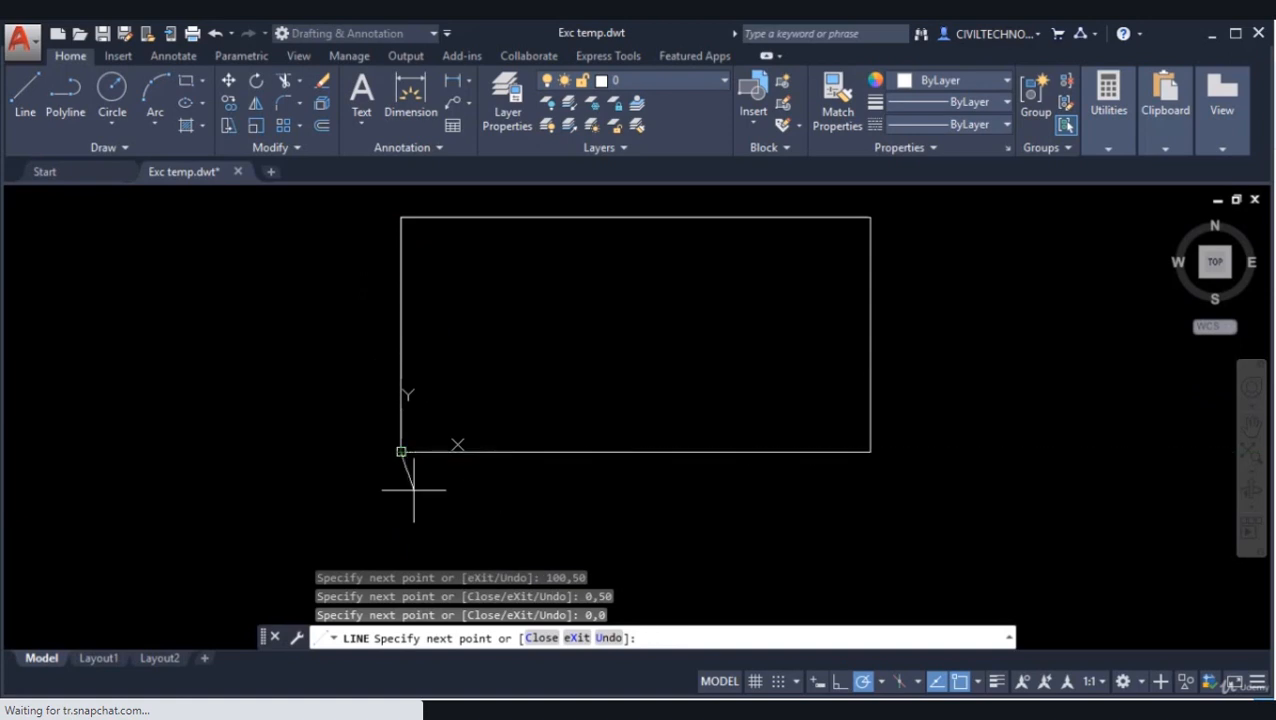
End the Line command at the rectangle's corner on the origin.
key("Escape")
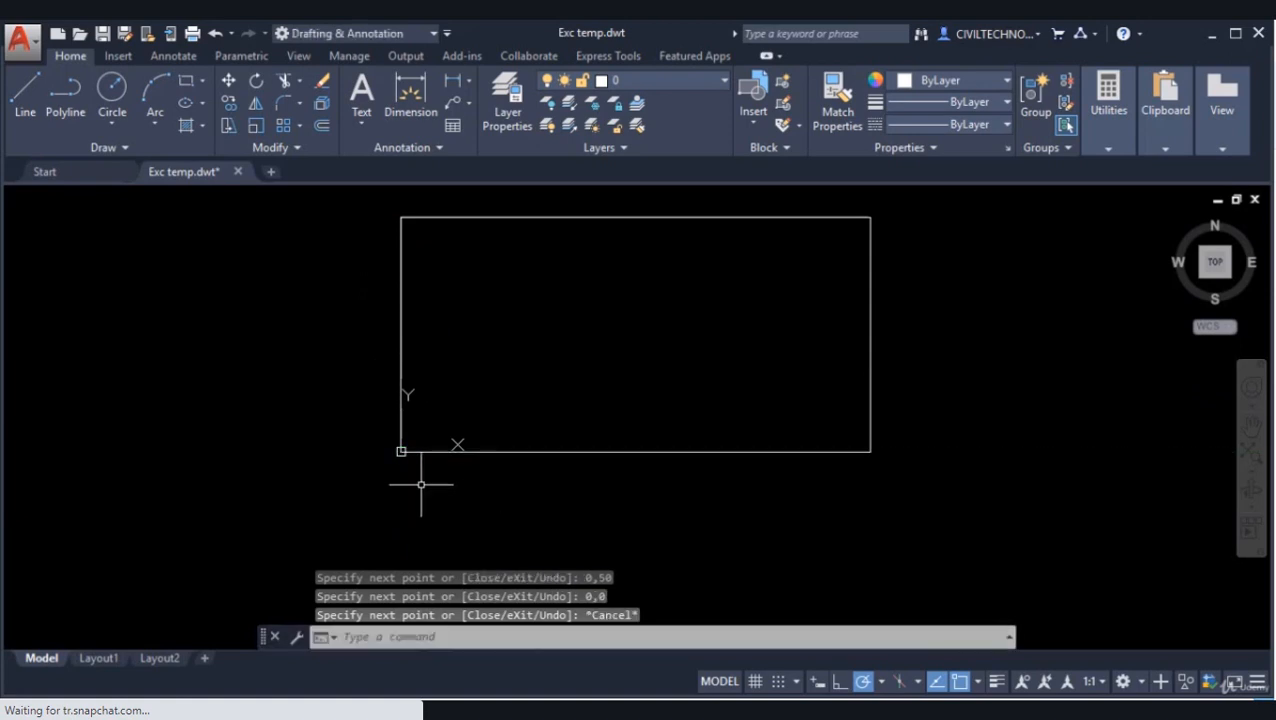
middle_click_drag(421, 484, 402, 520)
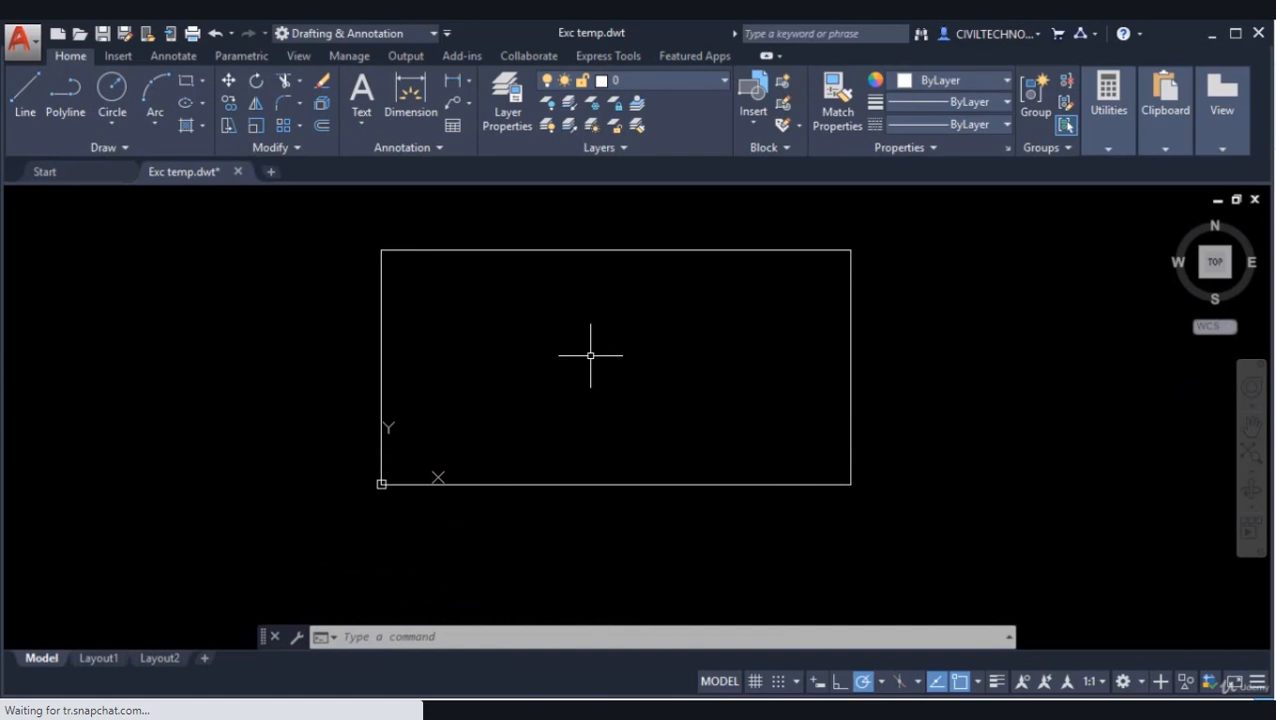
Try to draw a line from a free point inside the rectangle, using absolute coordinates with an X value of 100.
type("L")
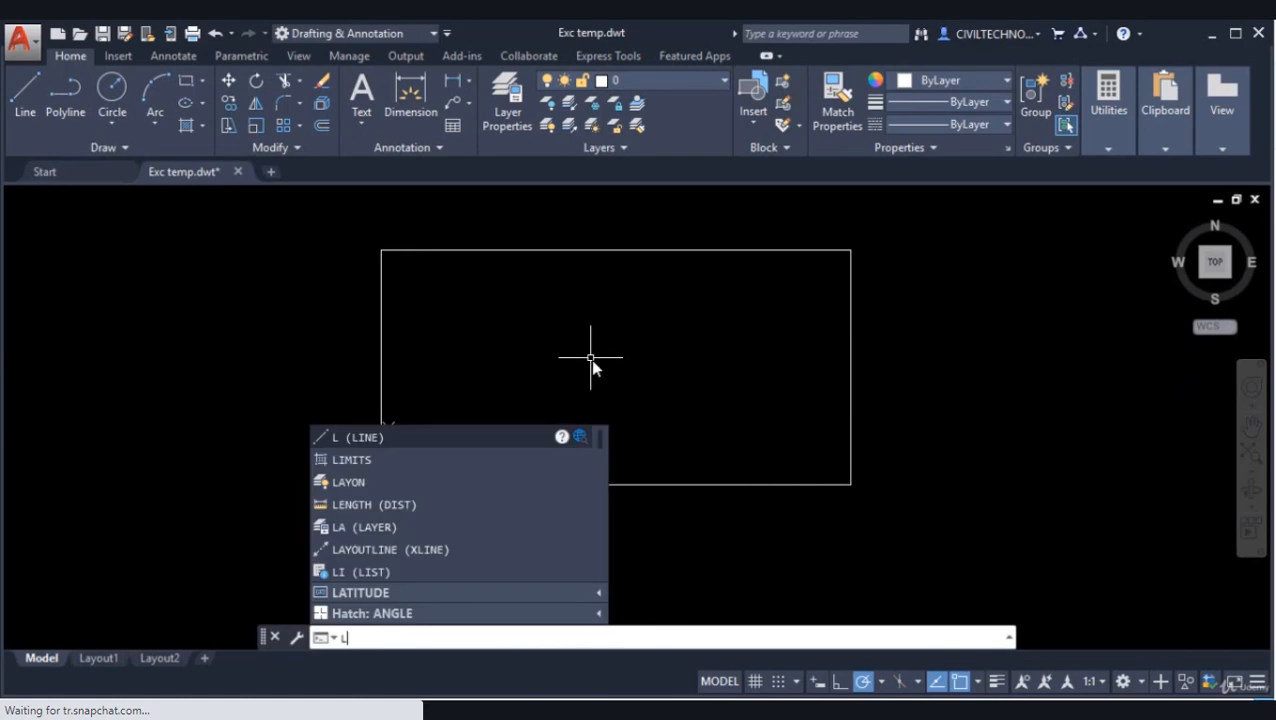
key("Return")
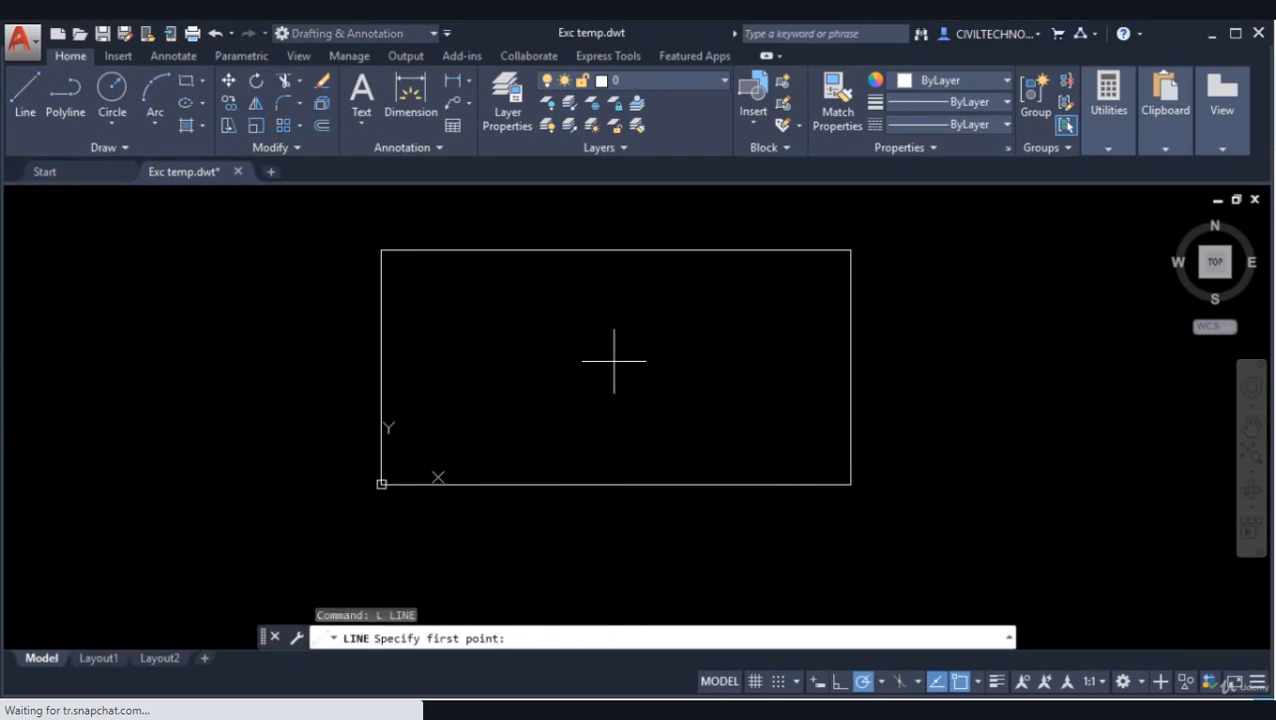
left_click(608, 356)
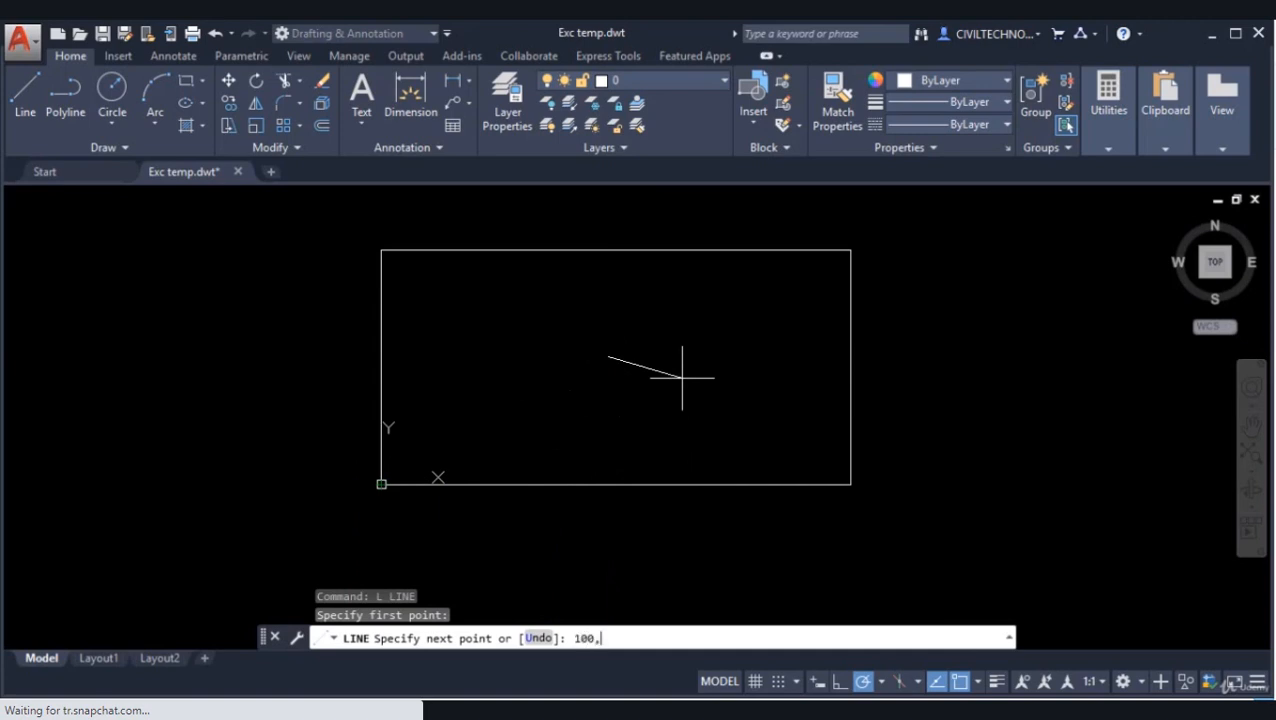
key("Return")
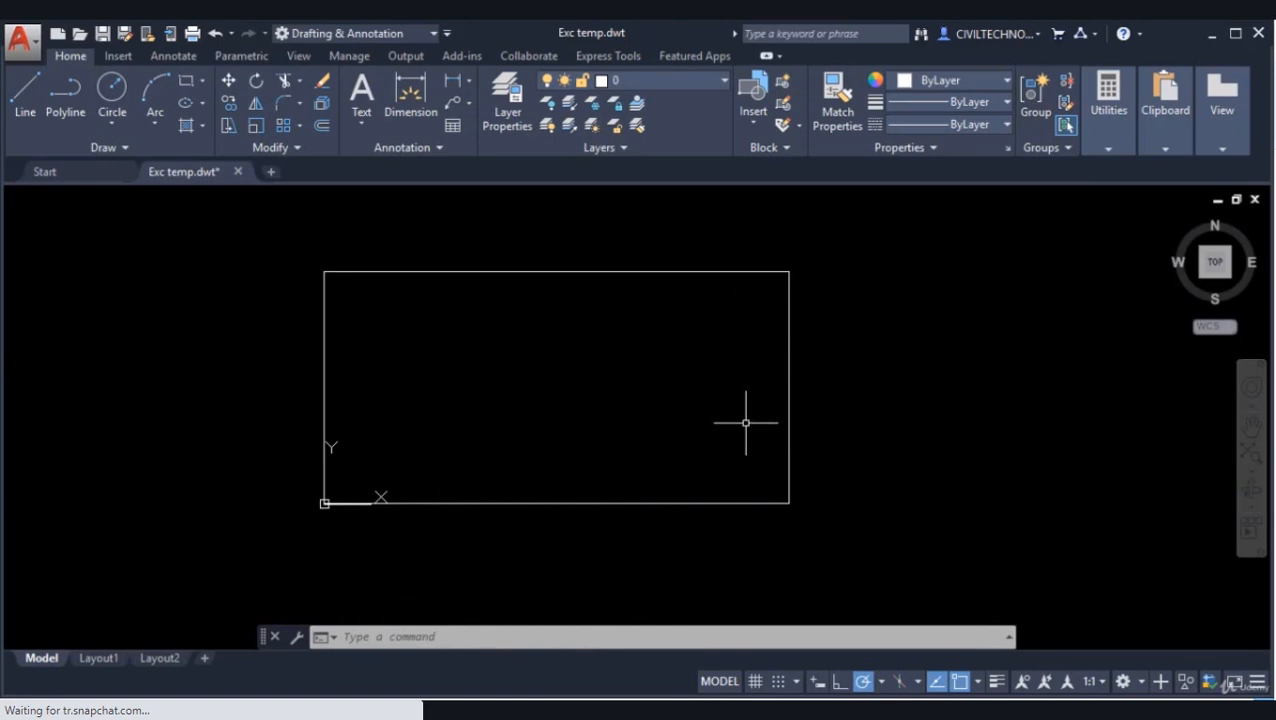
middle_click_drag(928, 449, 741, 456)
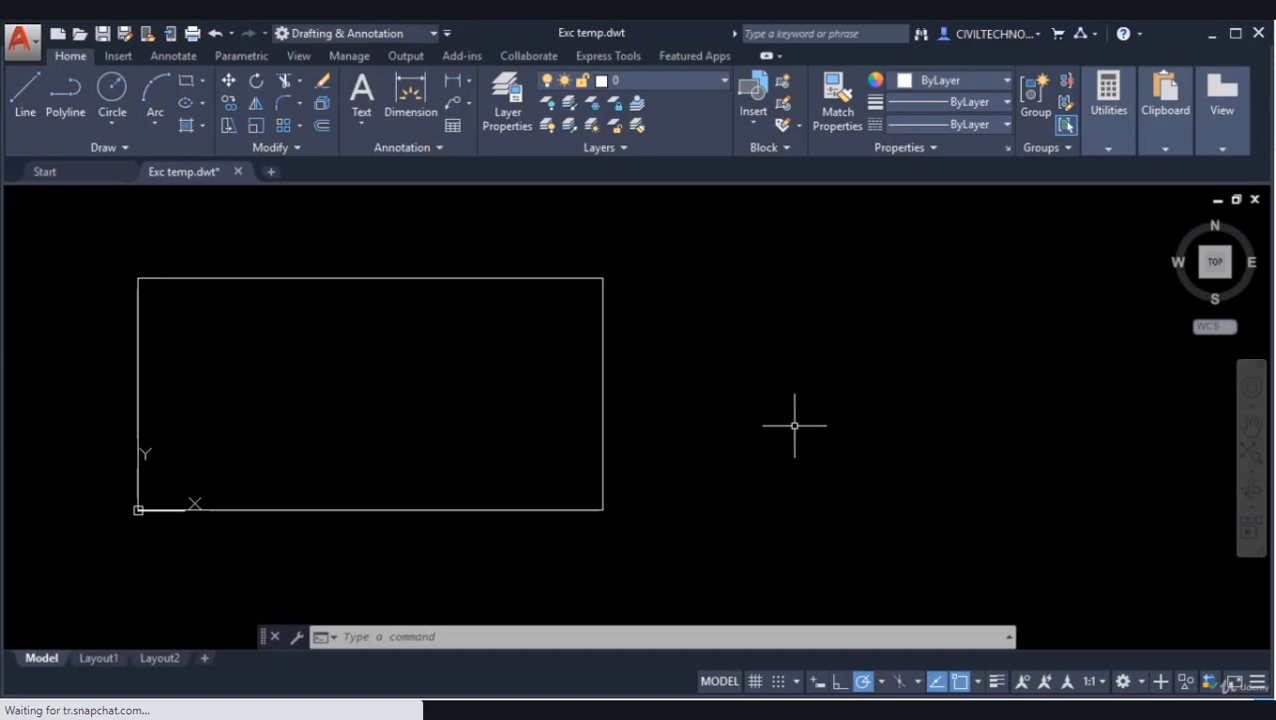
left_click(25, 95)
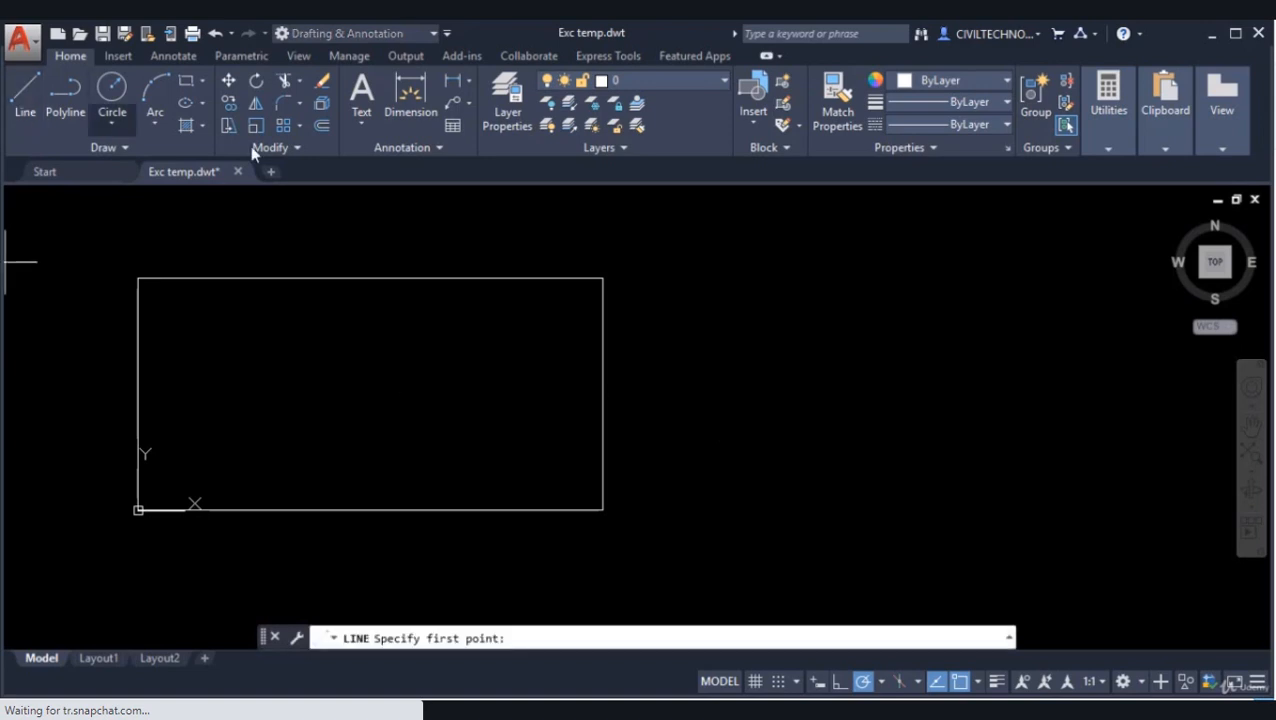
left_click(773, 414)
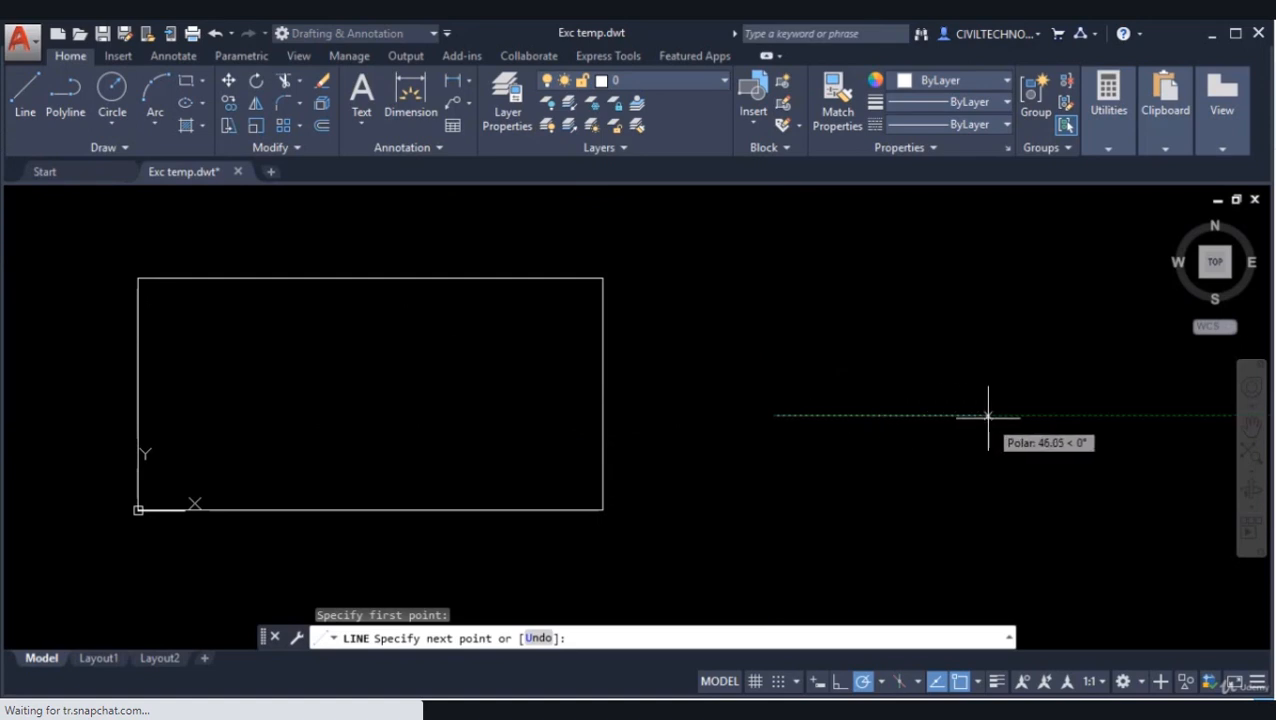
key("F8")
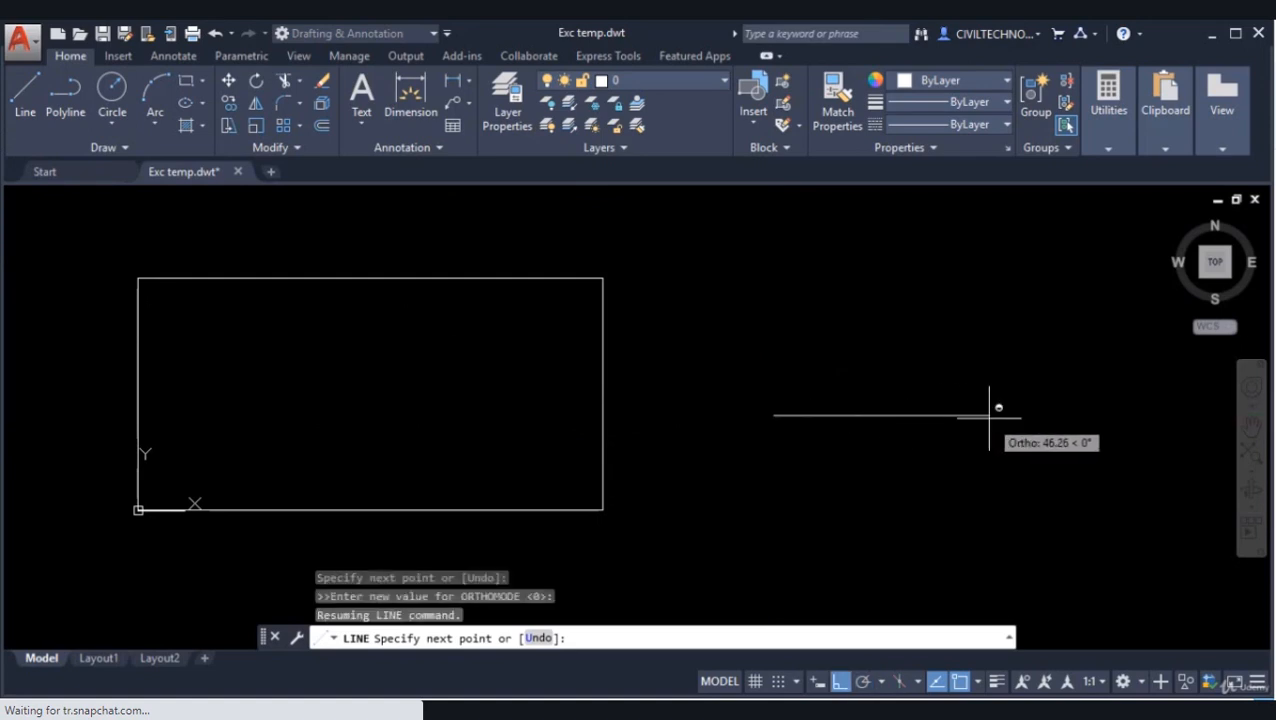
key("F10")
type("@")
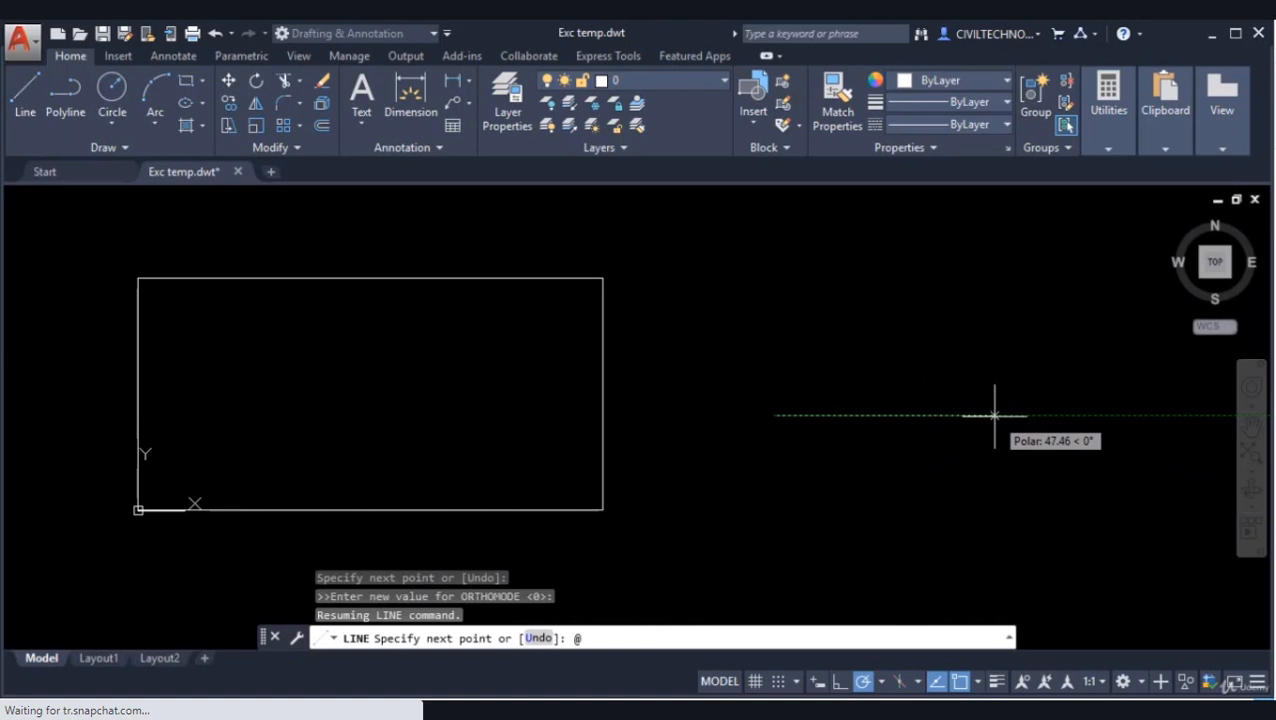
type("100,0")
key("Return")
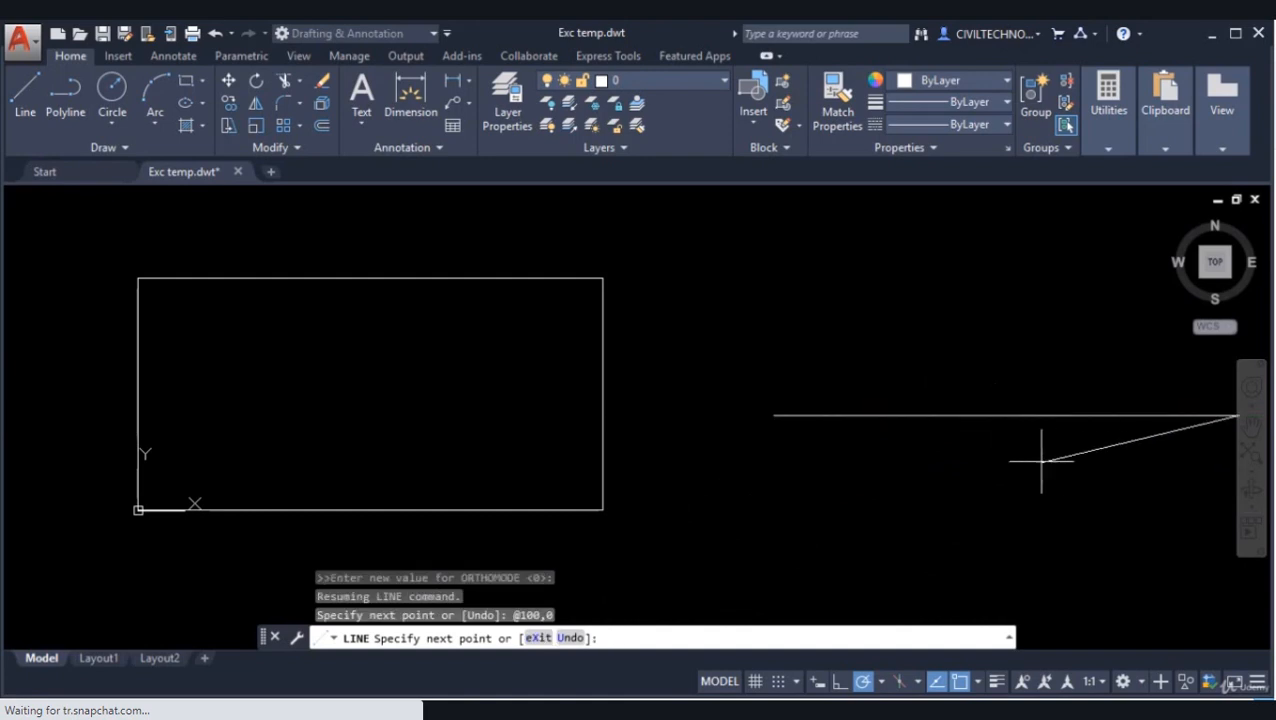
Draw the second rectangle's upward side with the relative coordinates @0,50.
scroll(832, 456, "down", 2)
middle_click_drag(832, 456, 749, 463)
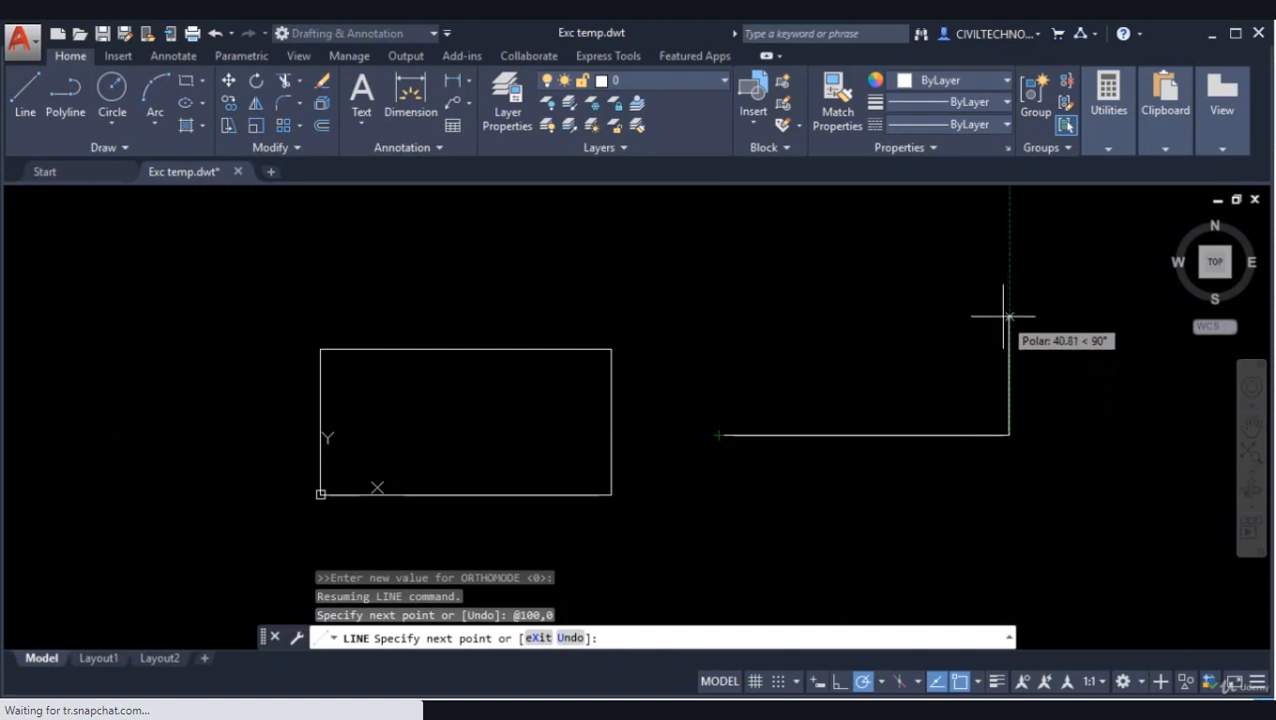
type("@0,")
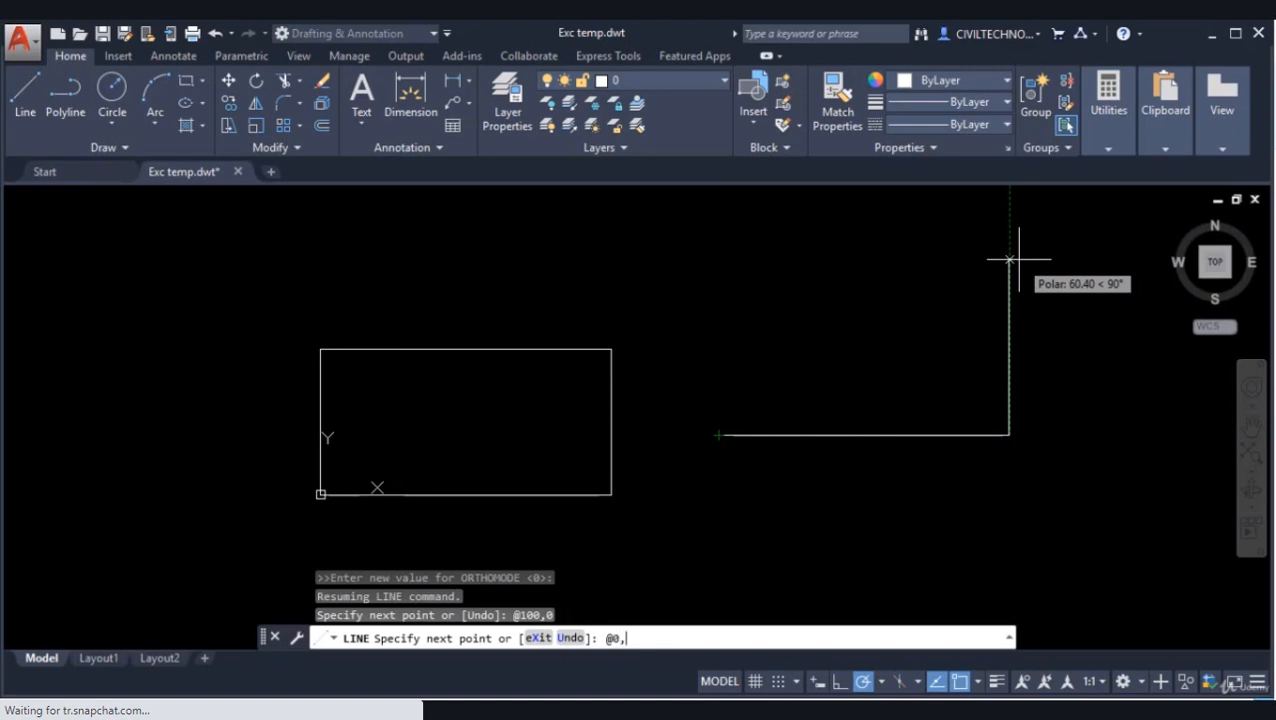
type("0")
key("Return")
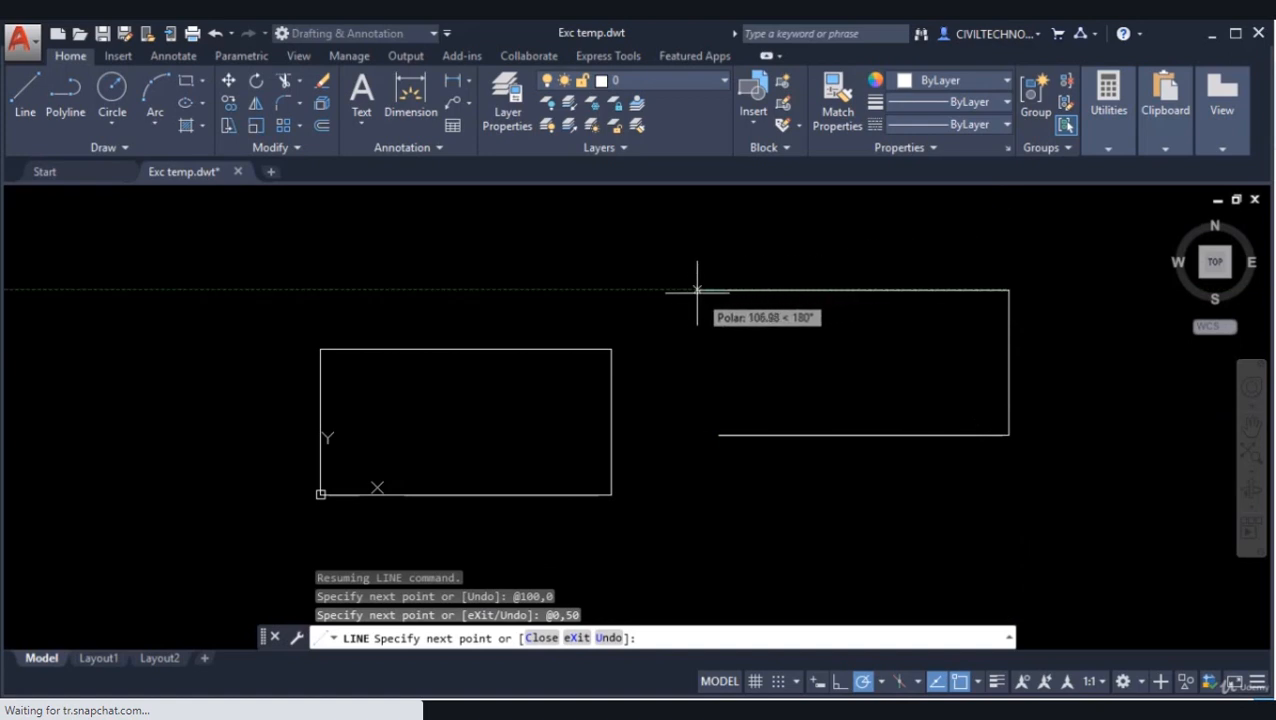
Draw the second rectangle's upper side leftward with the relative coordinates @-100,0.
key("F8")
type("@")
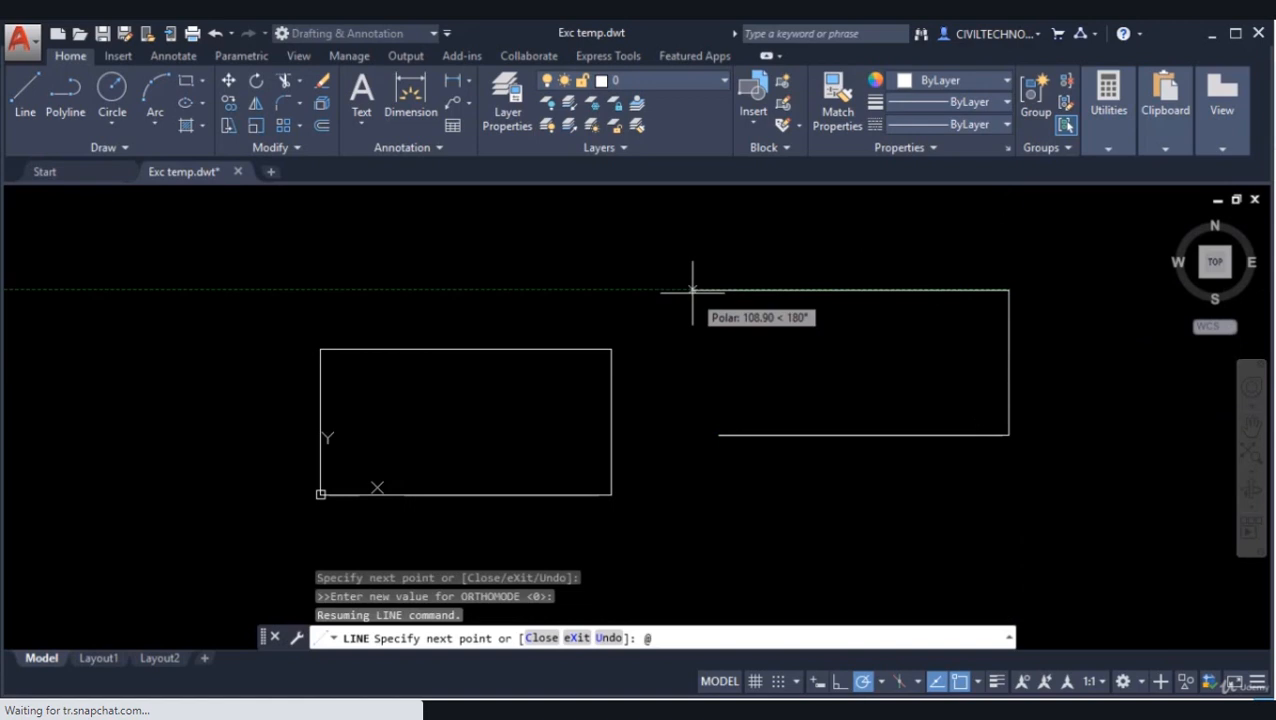
type("-100")
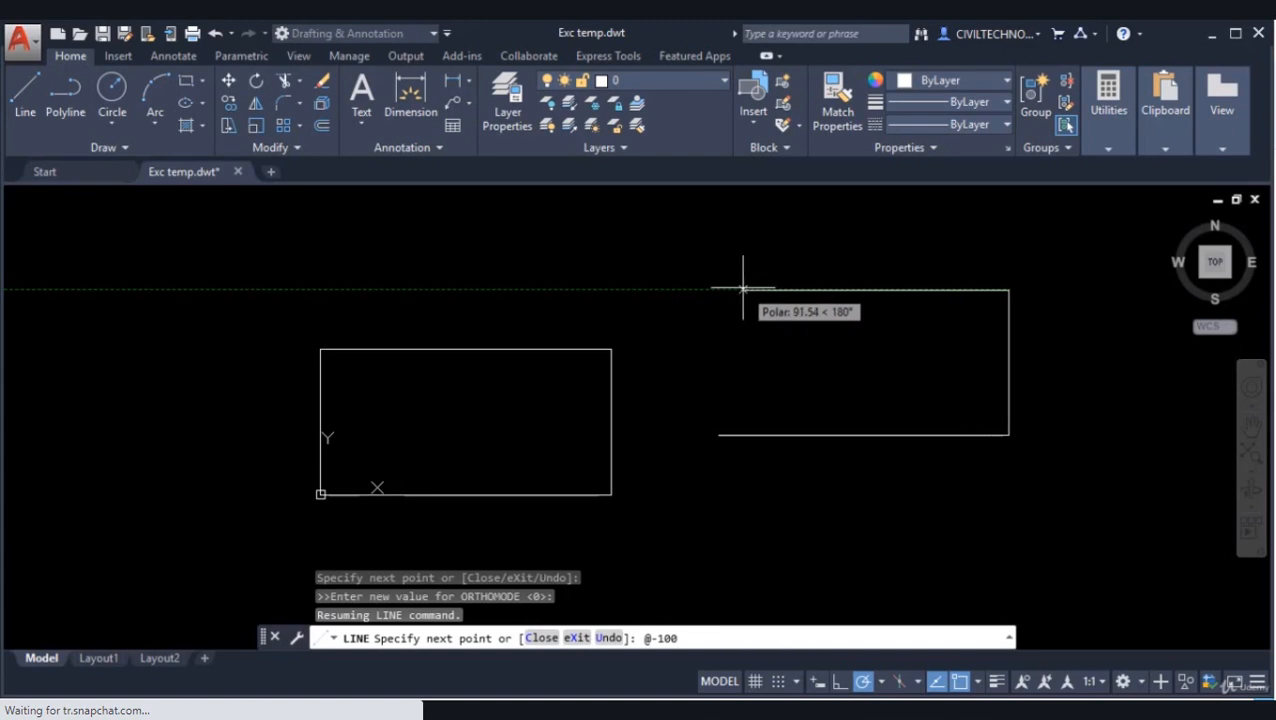
type(",0")
key("Return")
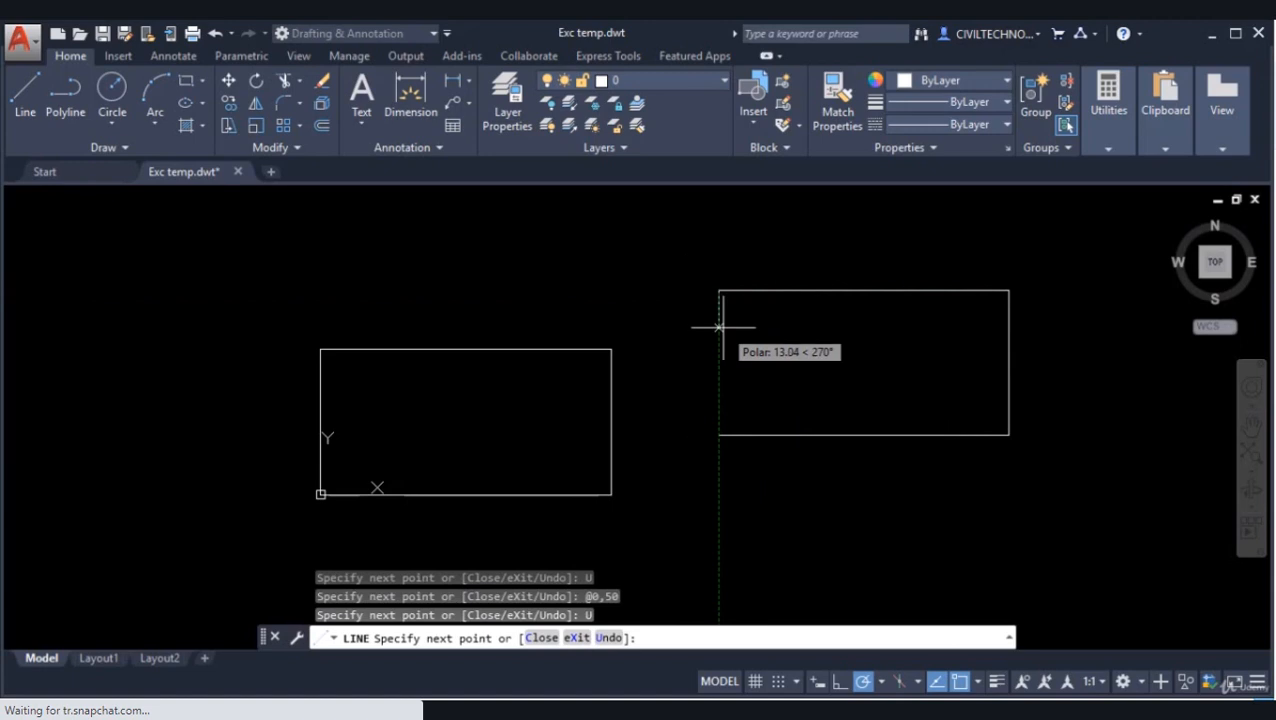
Close the second rectangle with a downward segment at the relative coordinates @0,-50 and end the Line command.
key("F8")
type("@")
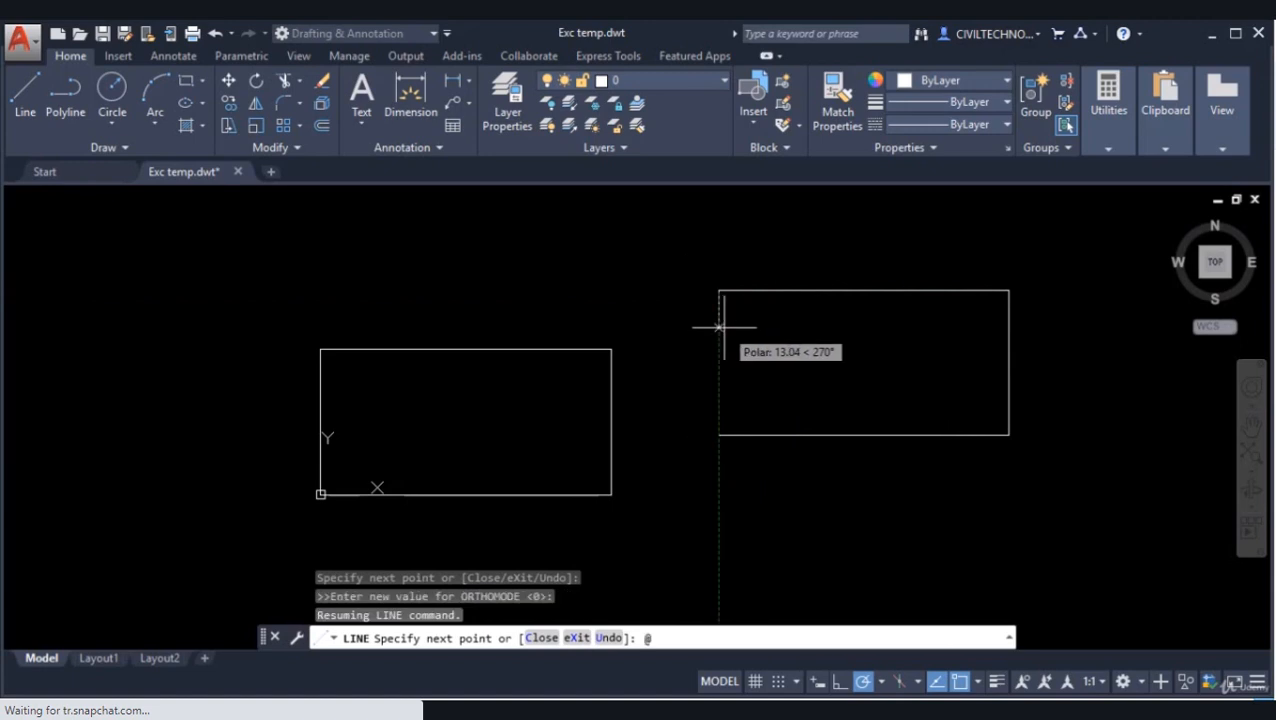
type("0,-50")
key("Return")
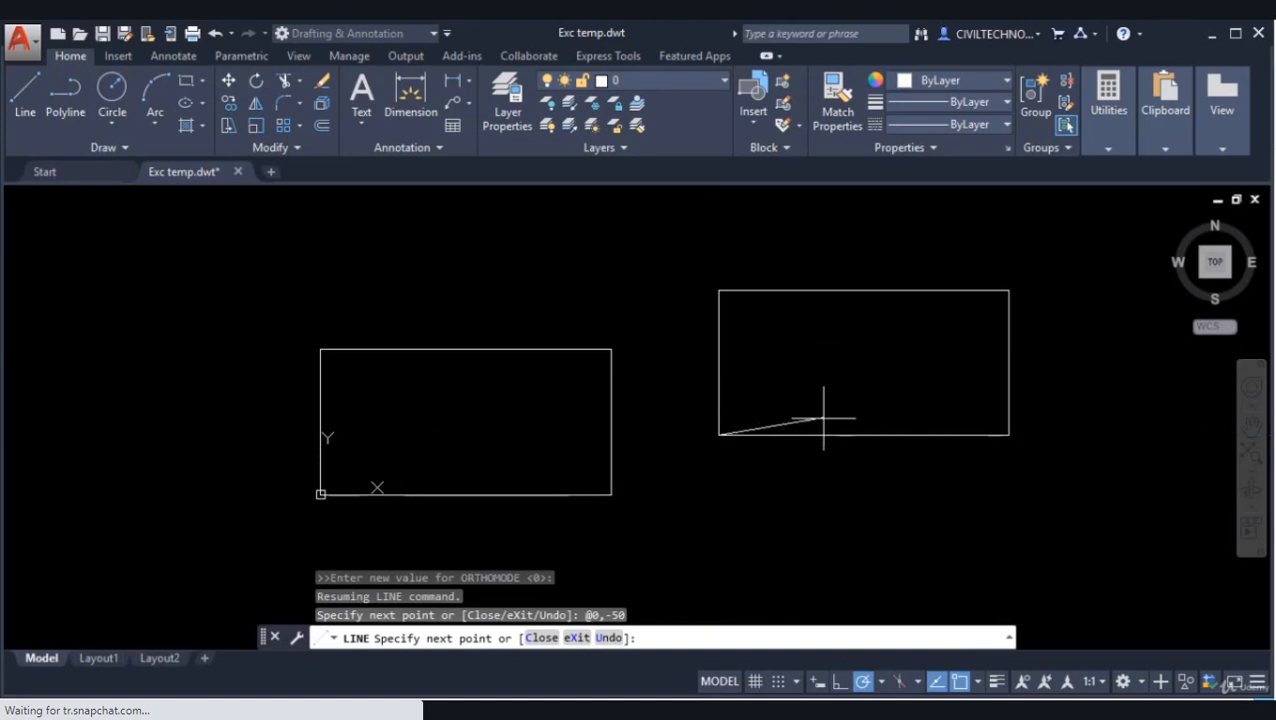
key("Escape")
middle_click_drag(820, 461, 769, 447)
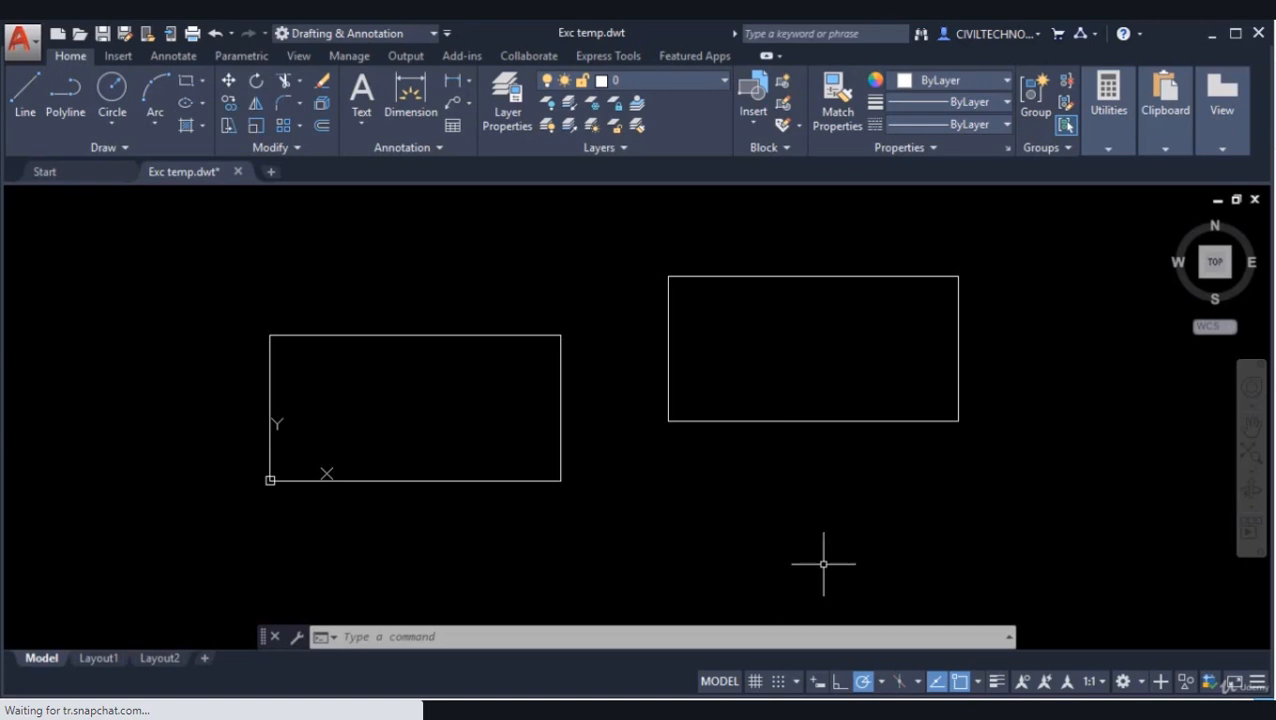
Make room beside the two rectangles and start the Line command for another shape.
mouse_move(832, 490)
middle_mouse_down()
mouse_move(760, 507)
mouse_move(559, 506)
middle_mouse_up()
scroll(698, 495, "down", 2)
middle_click_drag(718, 484, 699, 484)
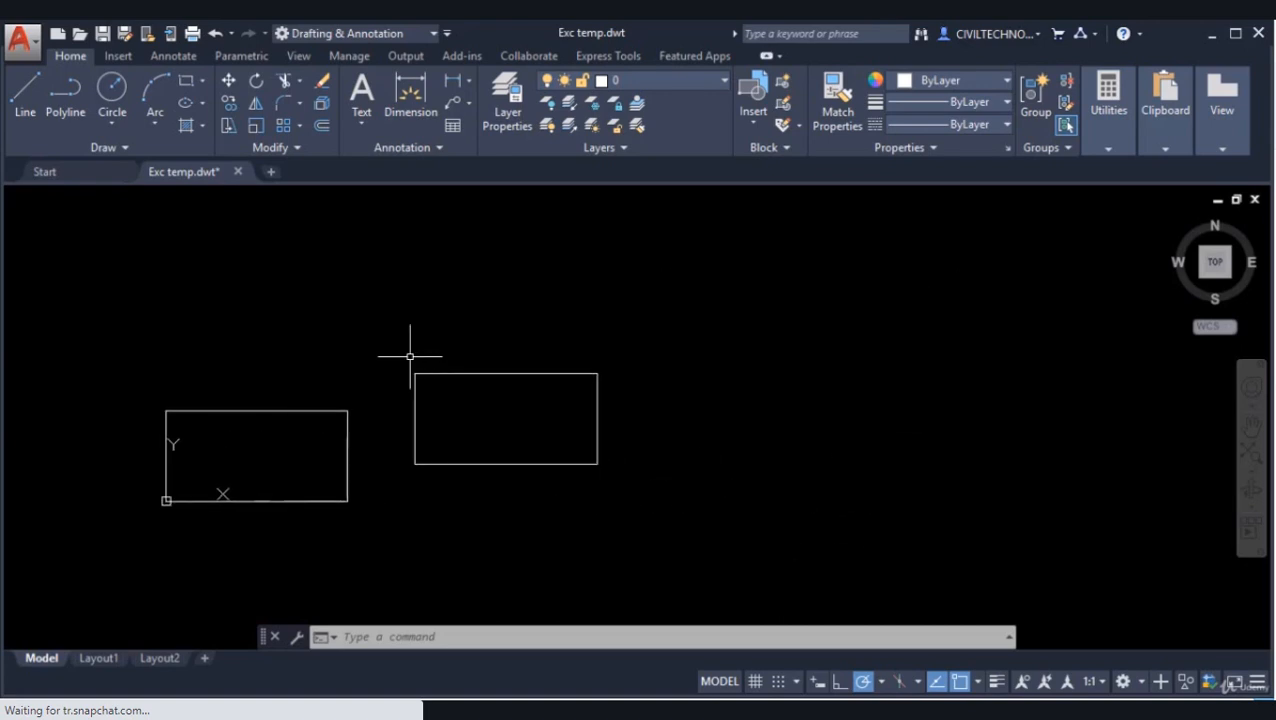
left_click(27, 97)
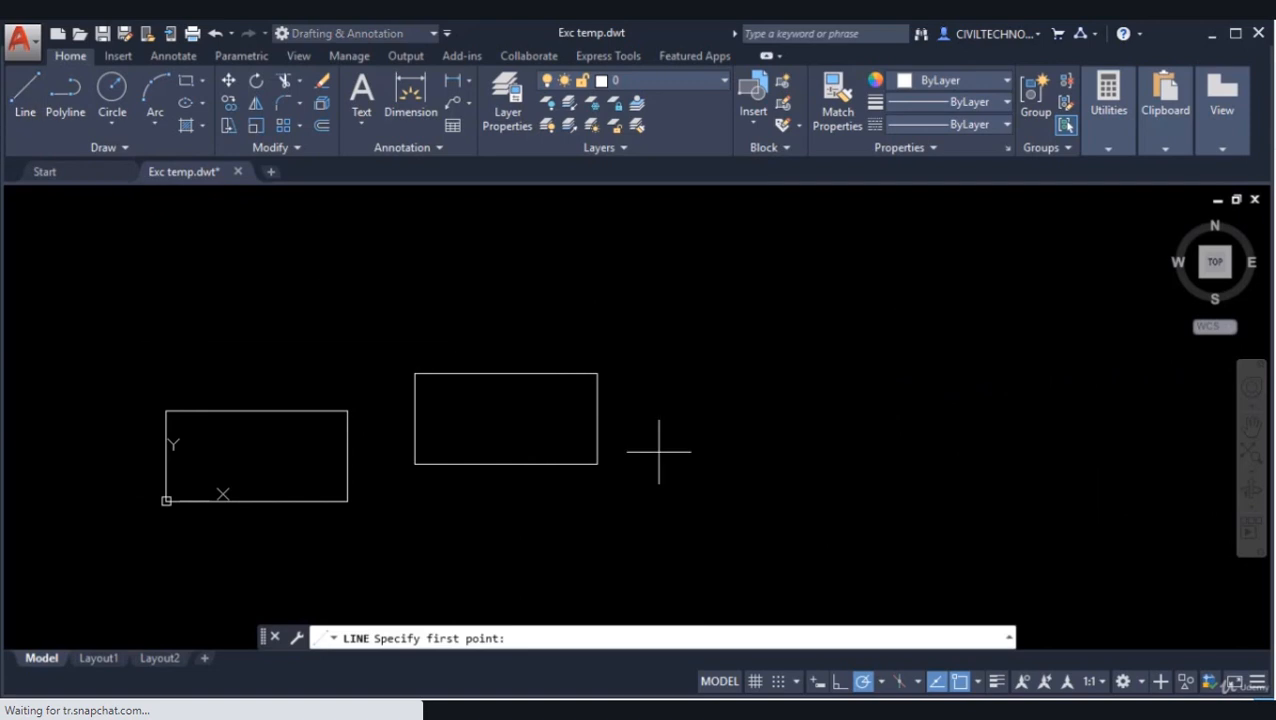